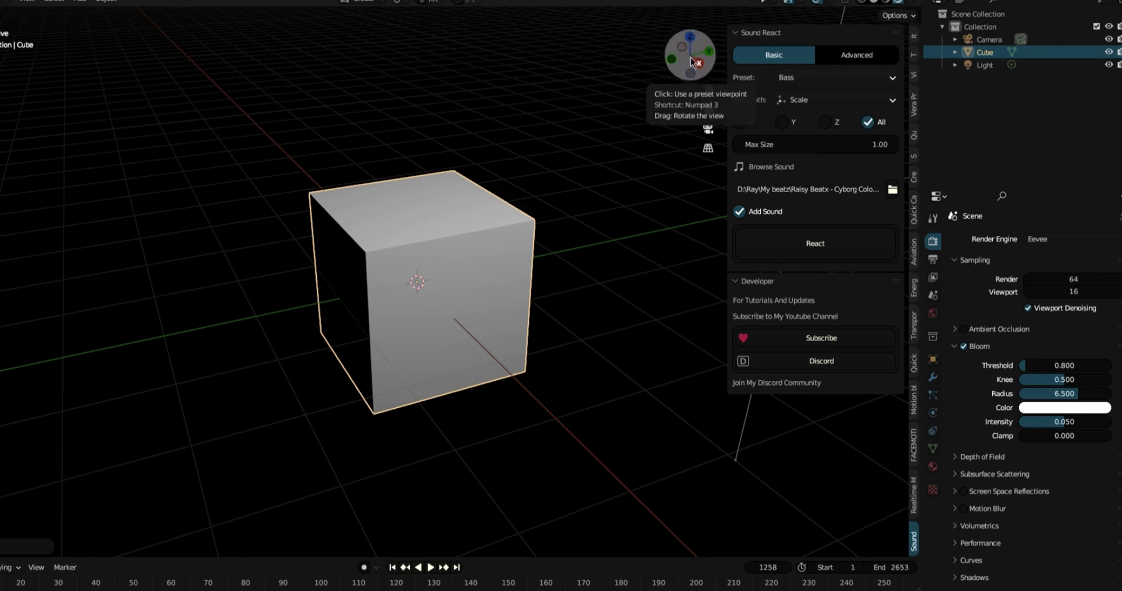
Orbit to a lower view, check Sound React's Data Path list unchanged, and show the Cube's empty Material tab
drag(693, 62, 643, 103)
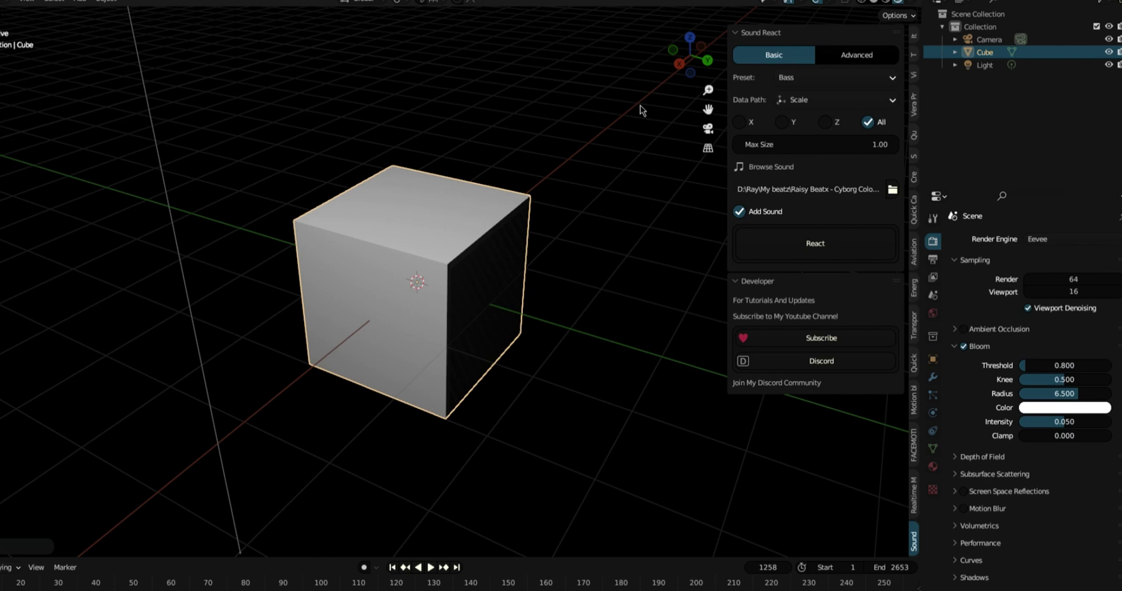
click(791, 105)
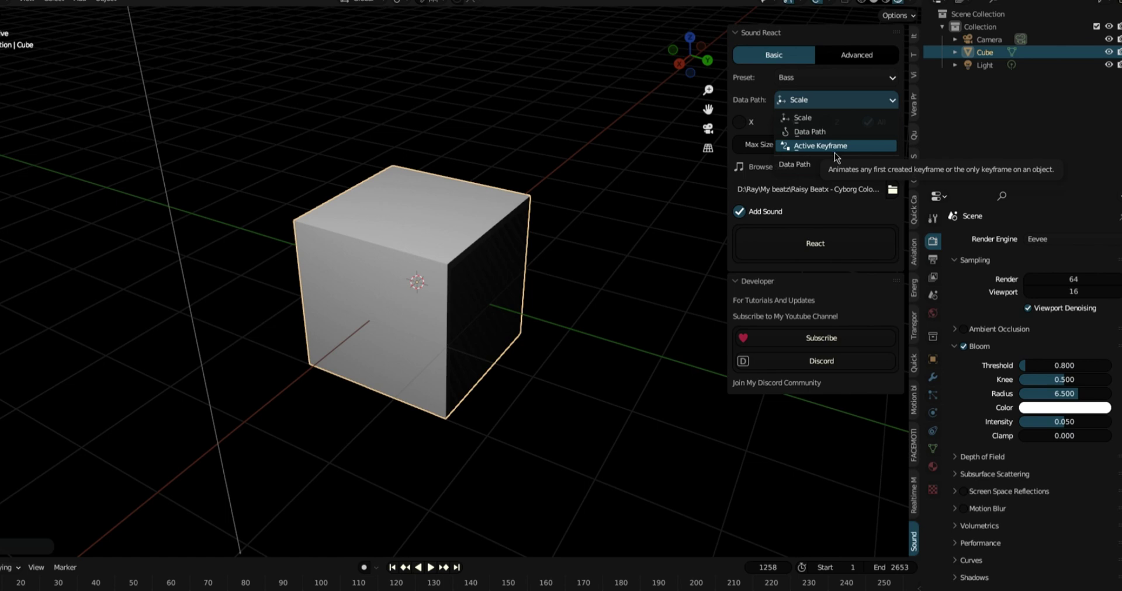
click(602, 209)
click(452, 412)
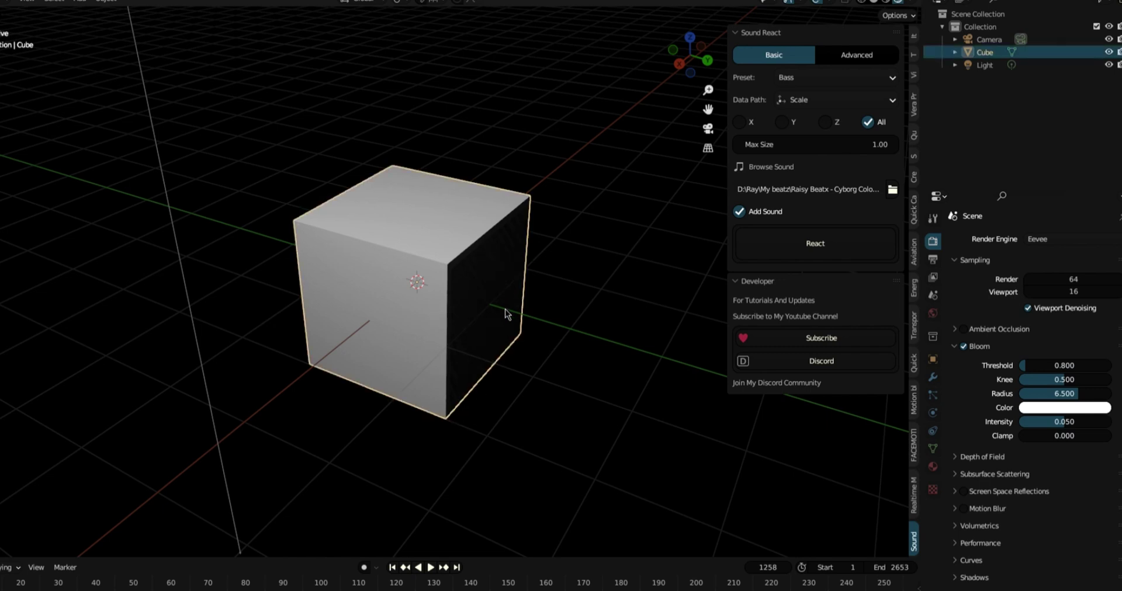
Create a new material on the Cube and turn its Base Color black
click(933, 467)
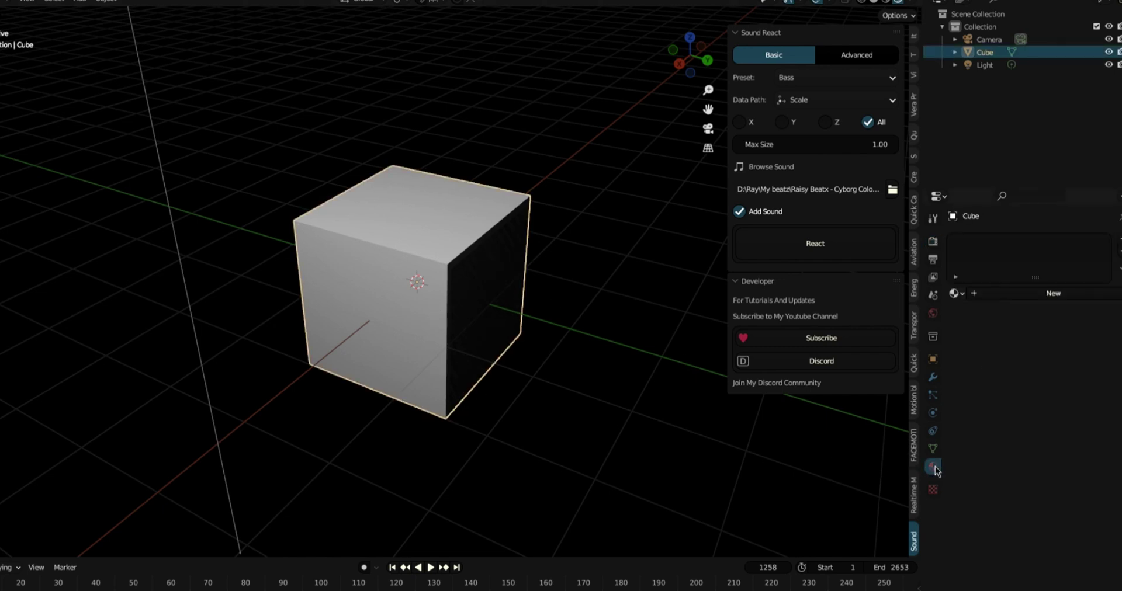
click(1026, 293)
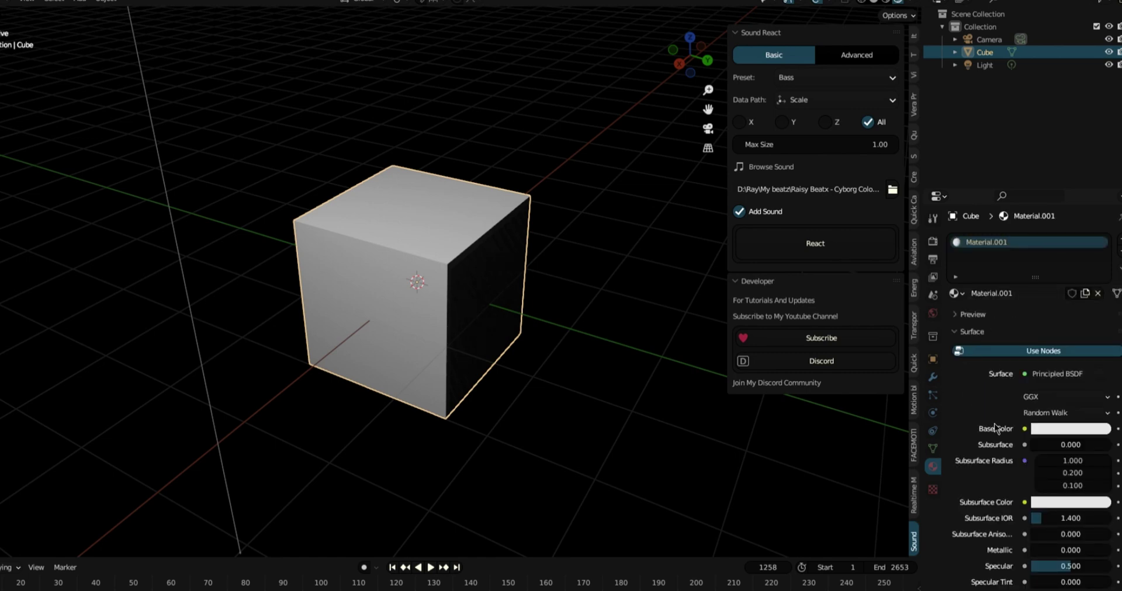
scroll(995, 427, down, 5)
click(1061, 329)
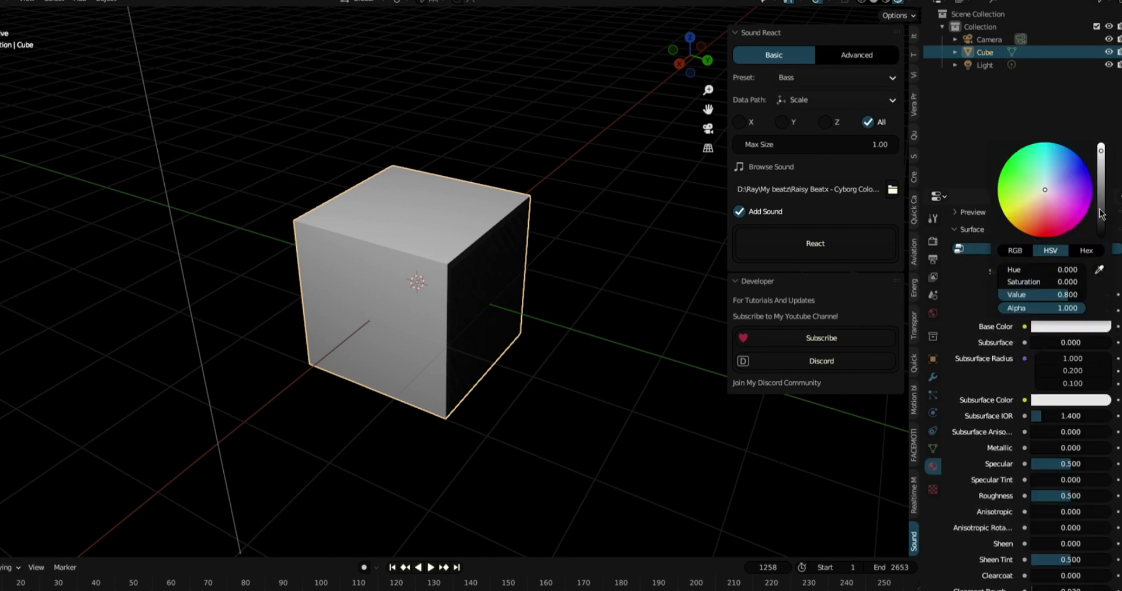
drag(1102, 199, 1096, 246)
click(573, 273)
Make the emission colour white, setting Emission Strength to 26.7 then dragging it down to 18.7
scroll(1052, 398, down, 14)
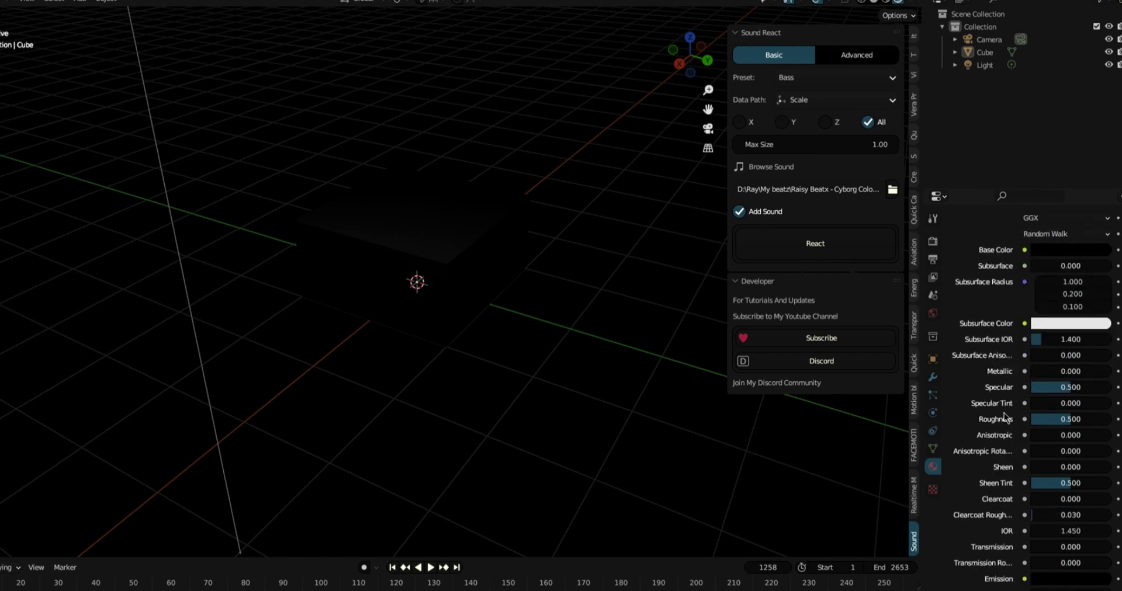
click(1071, 391)
text(26.7)
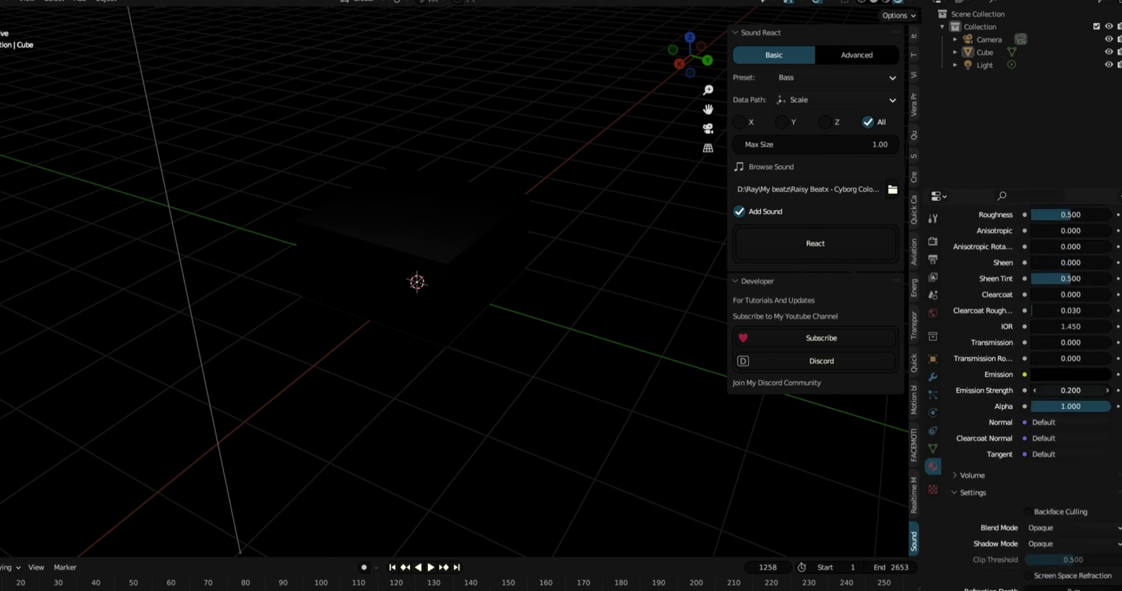
key(Return)
click(1061, 377)
drag(1100, 253, 1101, 193)
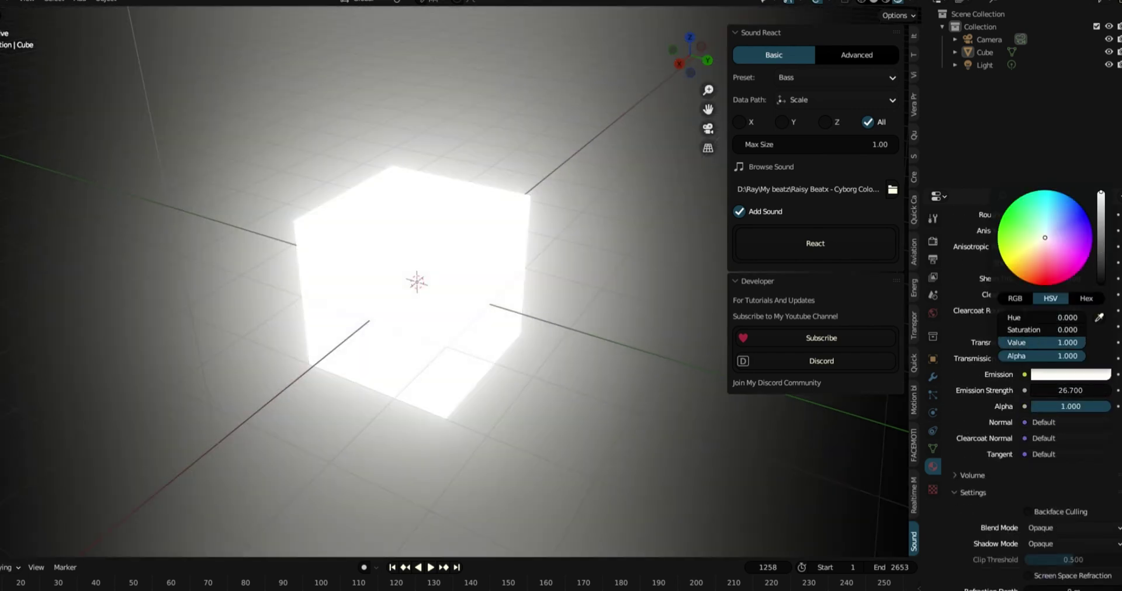
drag(1071, 391, 1023, 390)
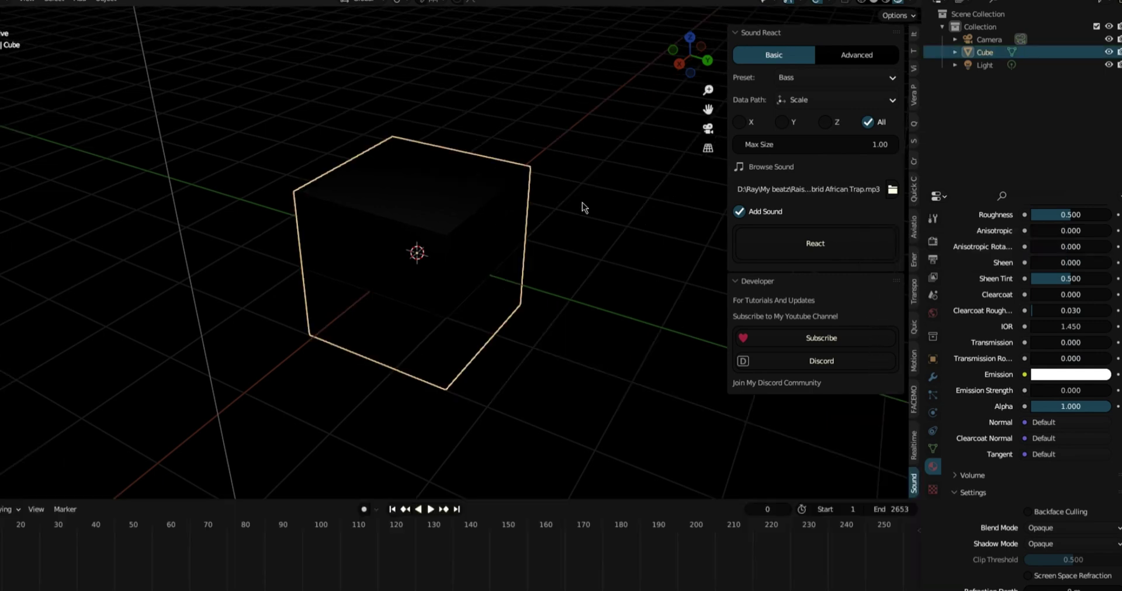
Reselect the Cube, keyframe Emission Strength at 0.000, and set Sound React's Data Path to Active Keyframe
click(568, 230)
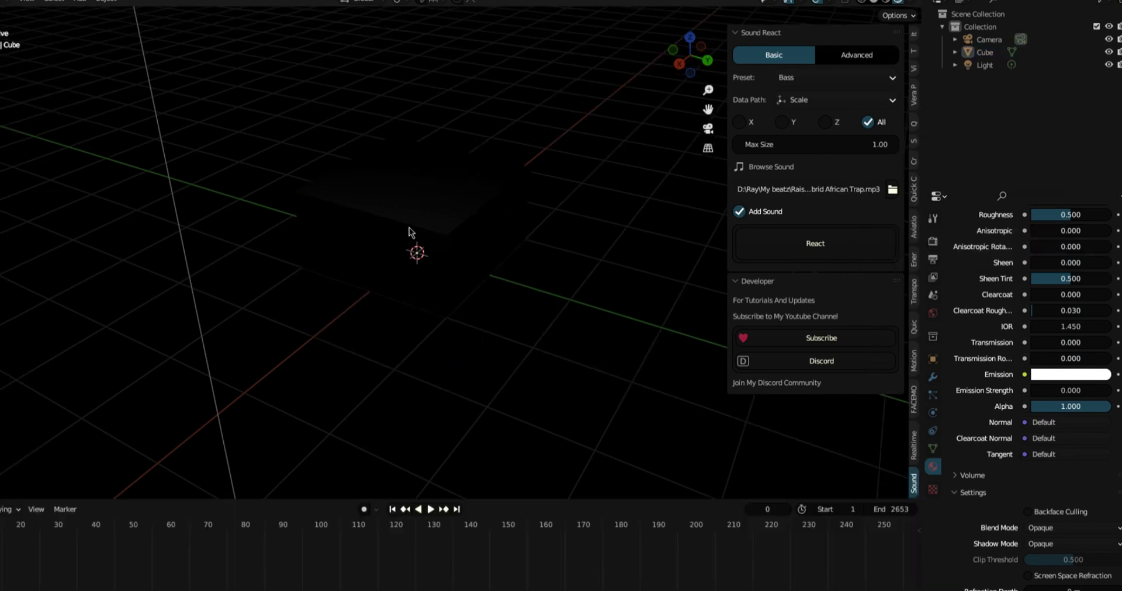
click(424, 216)
right_click(1067, 391)
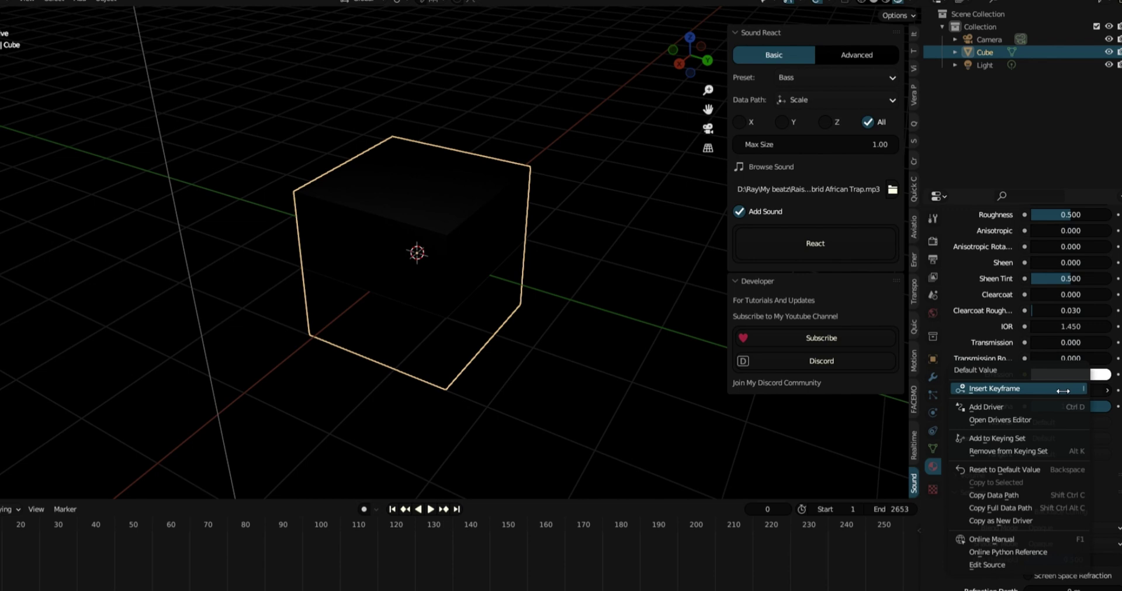
click(1037, 391)
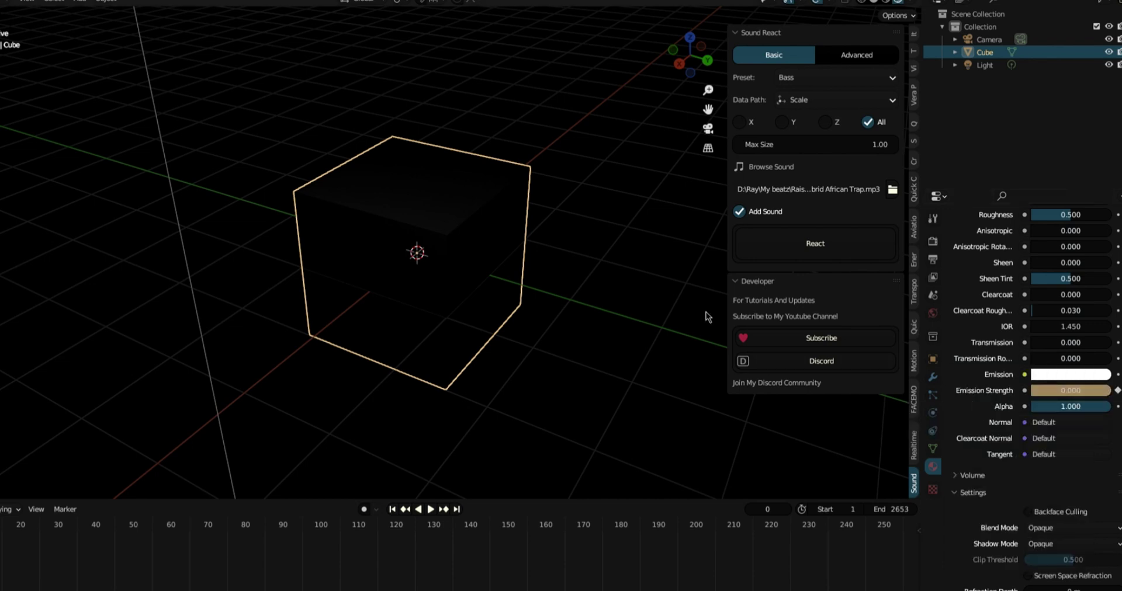
click(812, 99)
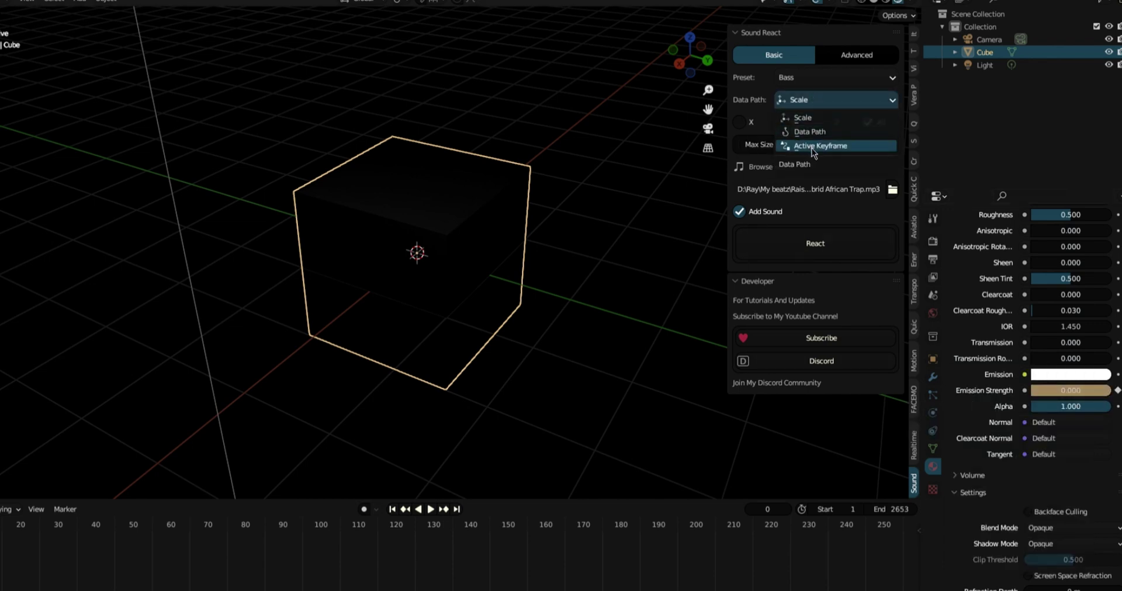
click(812, 148)
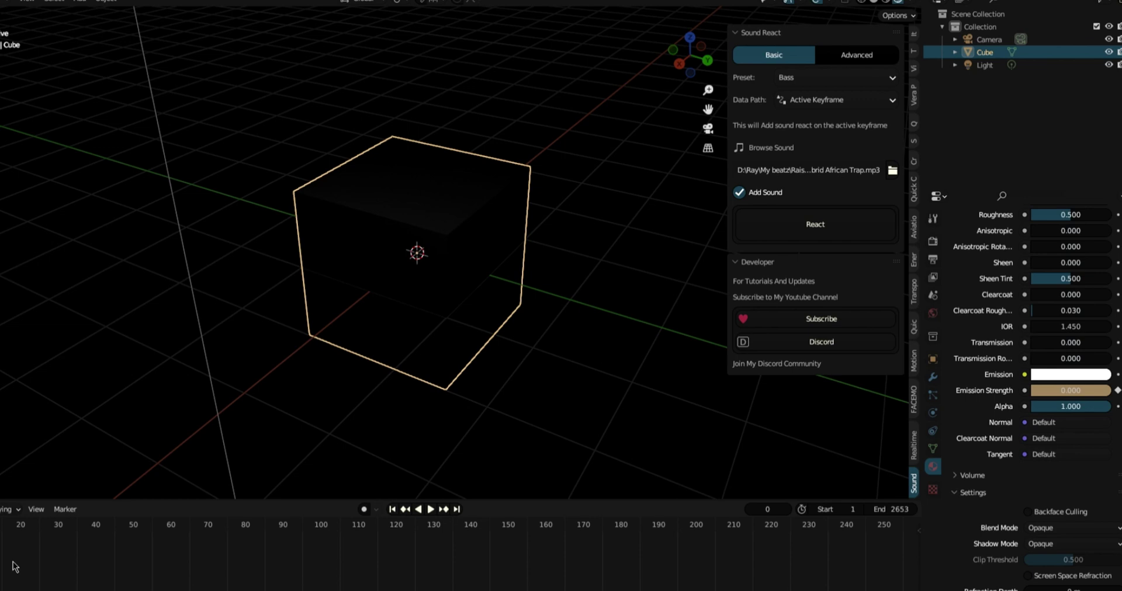
Run React, preview the pulsing playback, then drop Eevee Bloom Threshold from 0.800 to 0.120
click(825, 234)
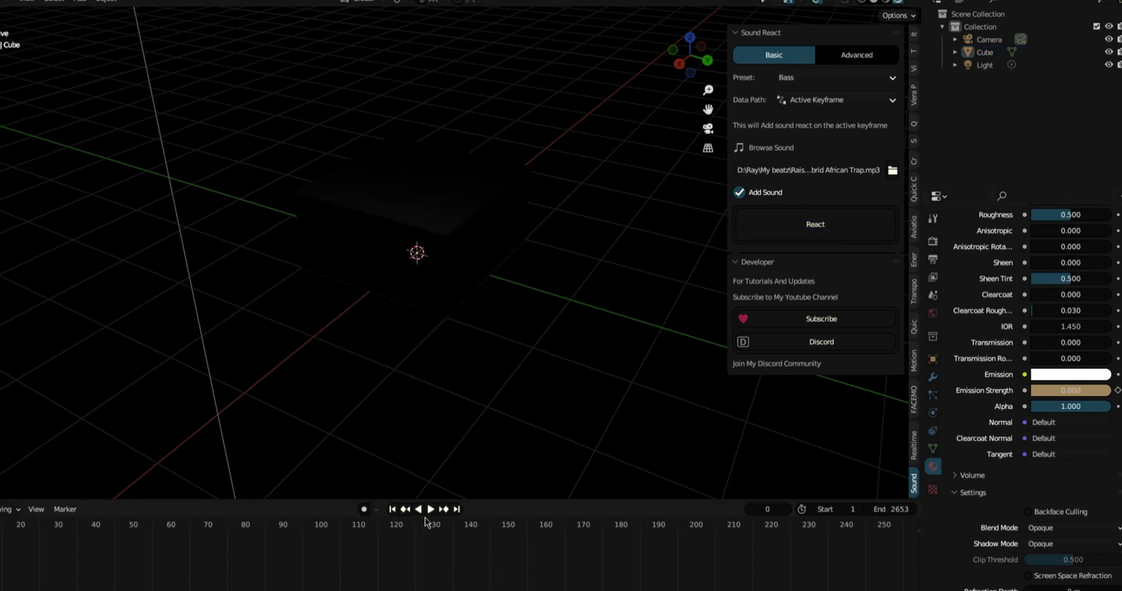
click(430, 509)
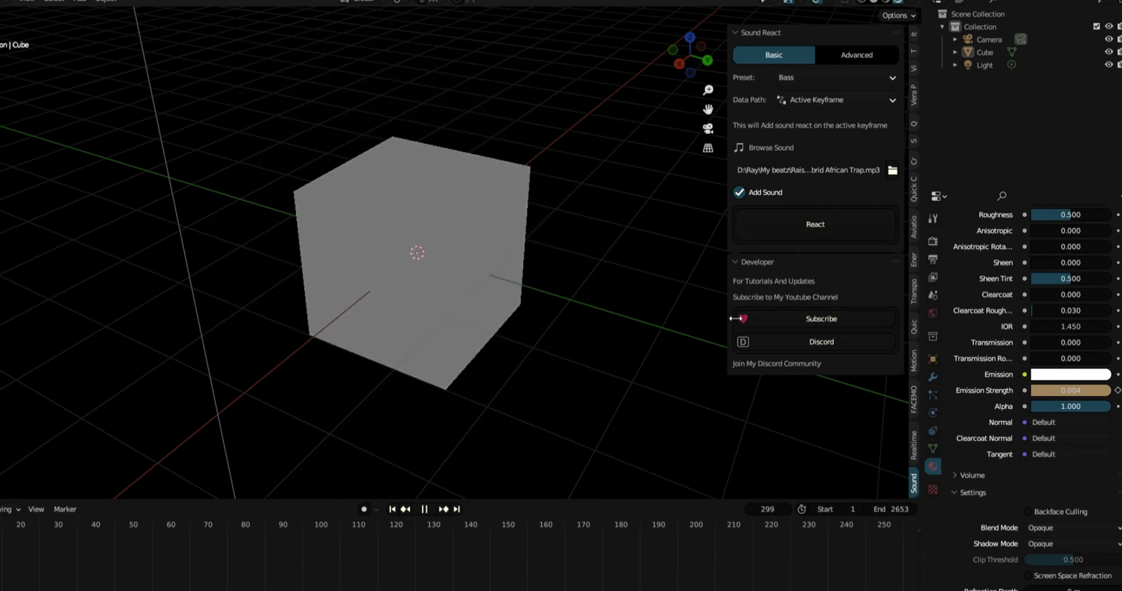
click(933, 246)
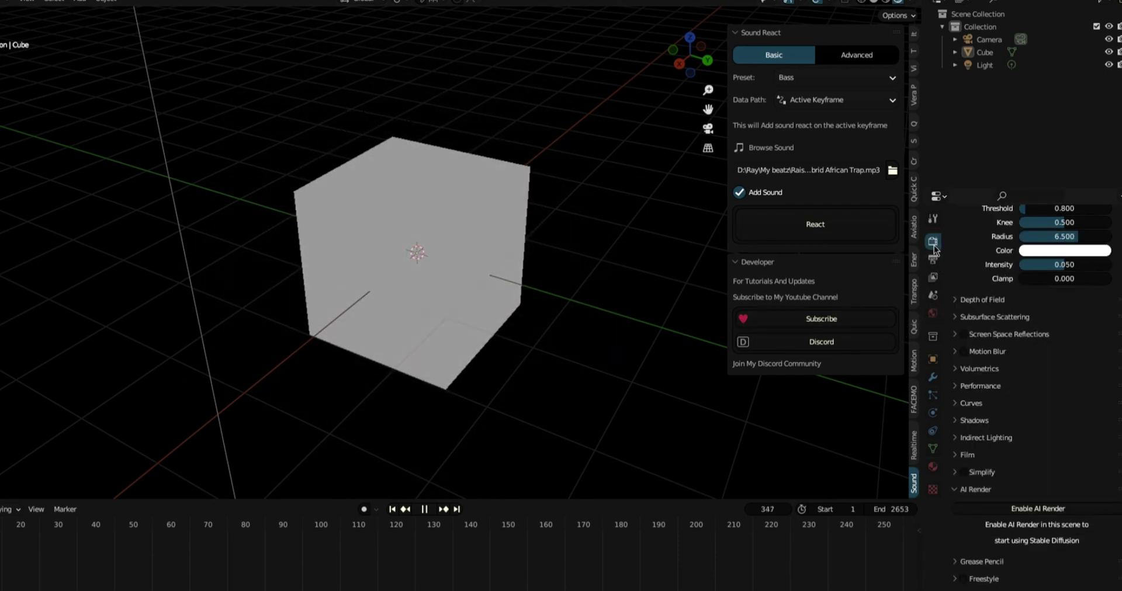
scroll(982, 399, up, 5)
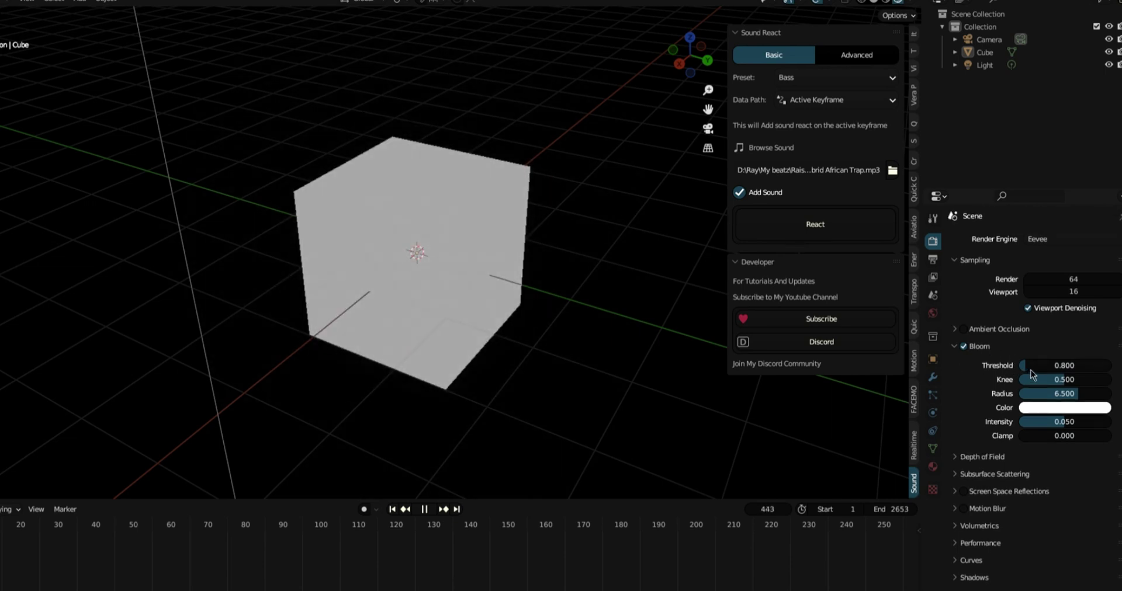
drag(1032, 367, 1024, 367)
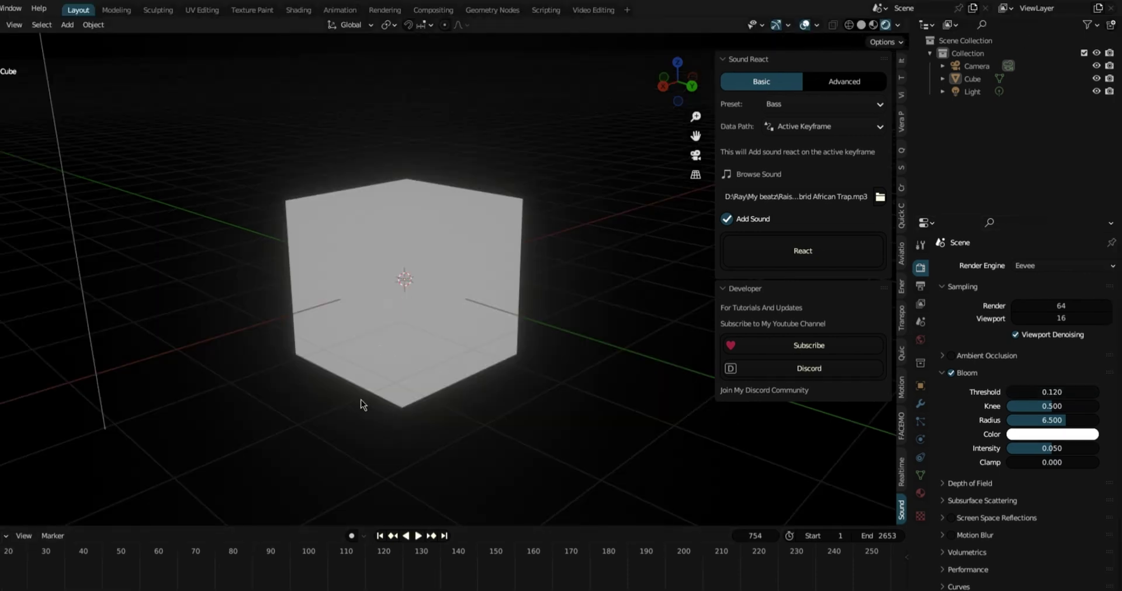
Add a second cube, drag it left along X beside the original, then reselect the right-hand Cube
click(402, 325)
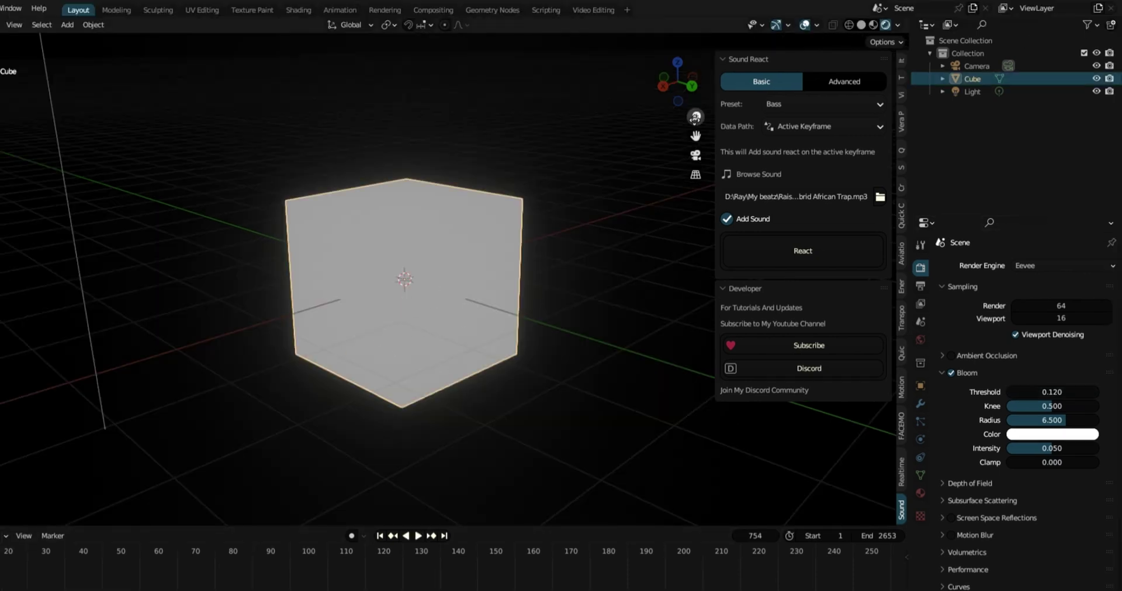
drag(677, 82, 666, 94)
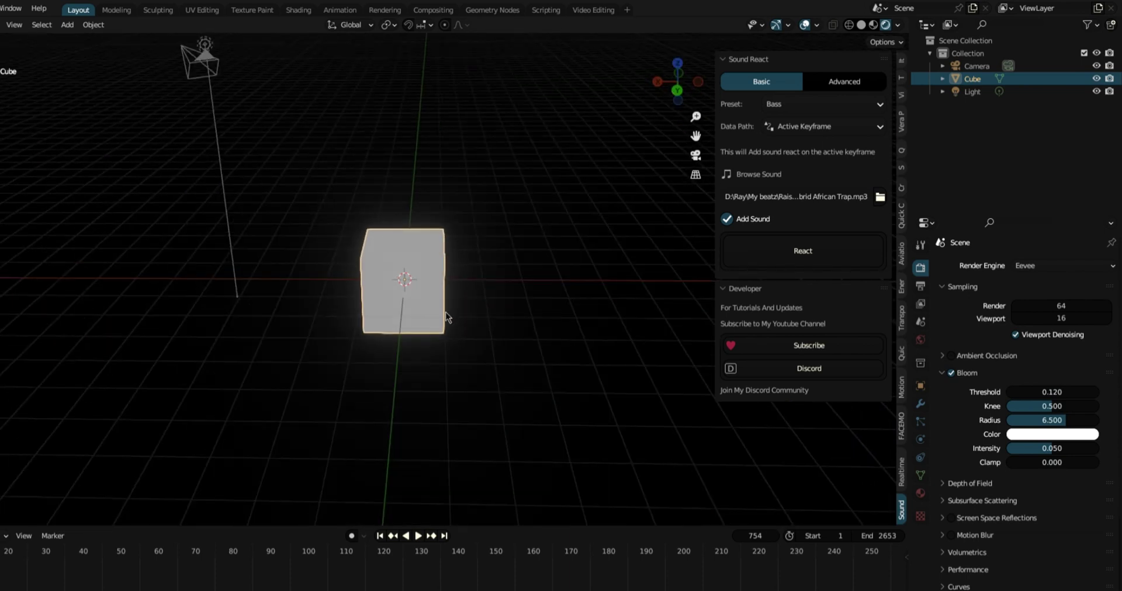
key(shift+a)
mouse_move(470, 296)
click(527, 311)
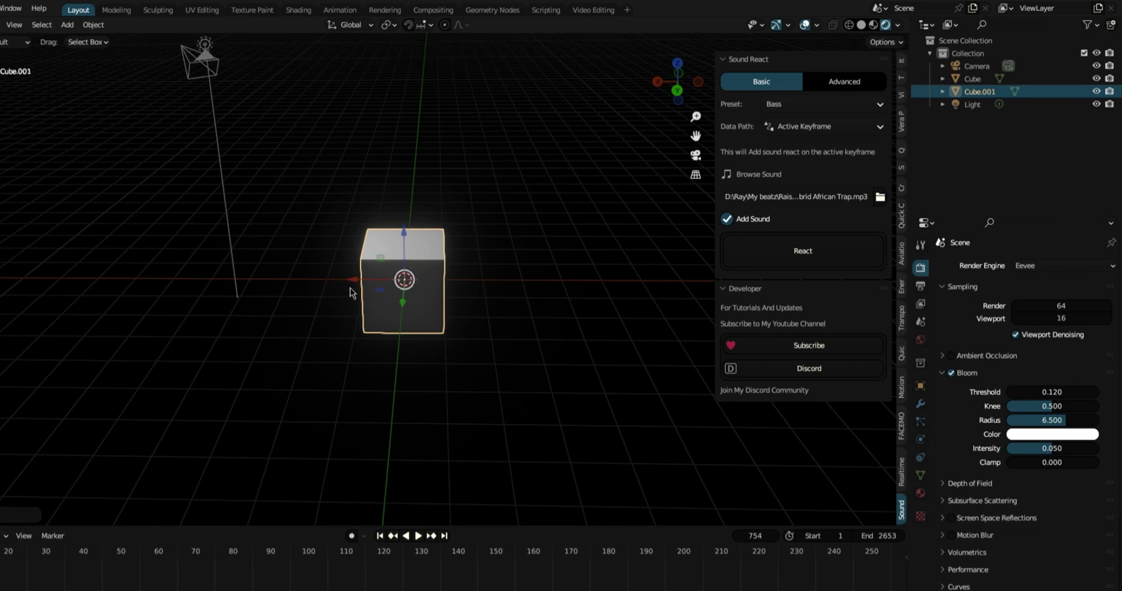
drag(349, 288, 246, 287)
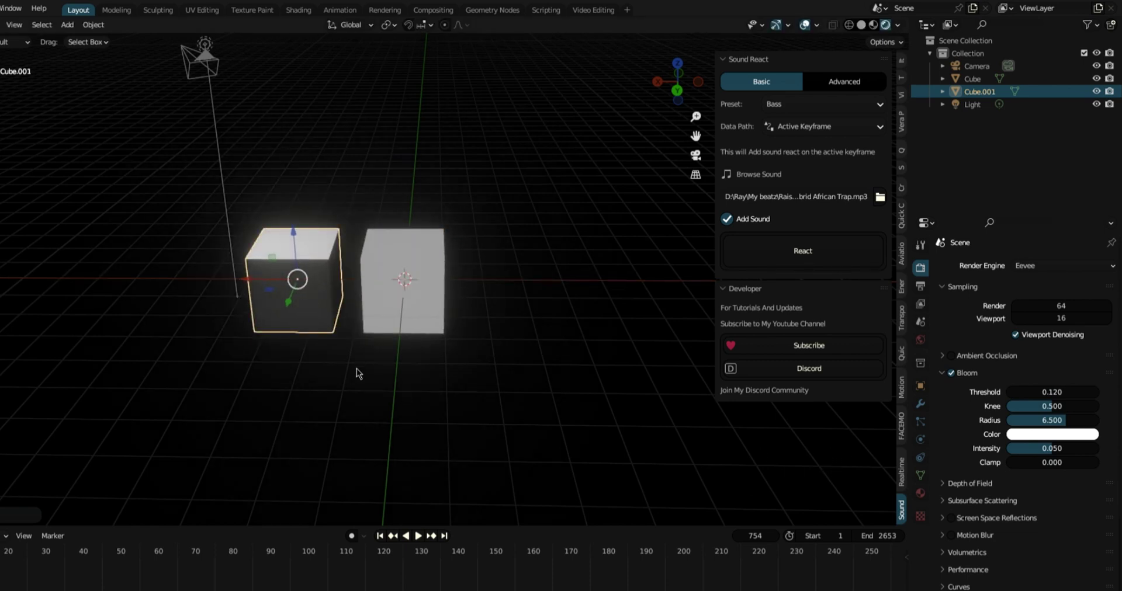
click(413, 282)
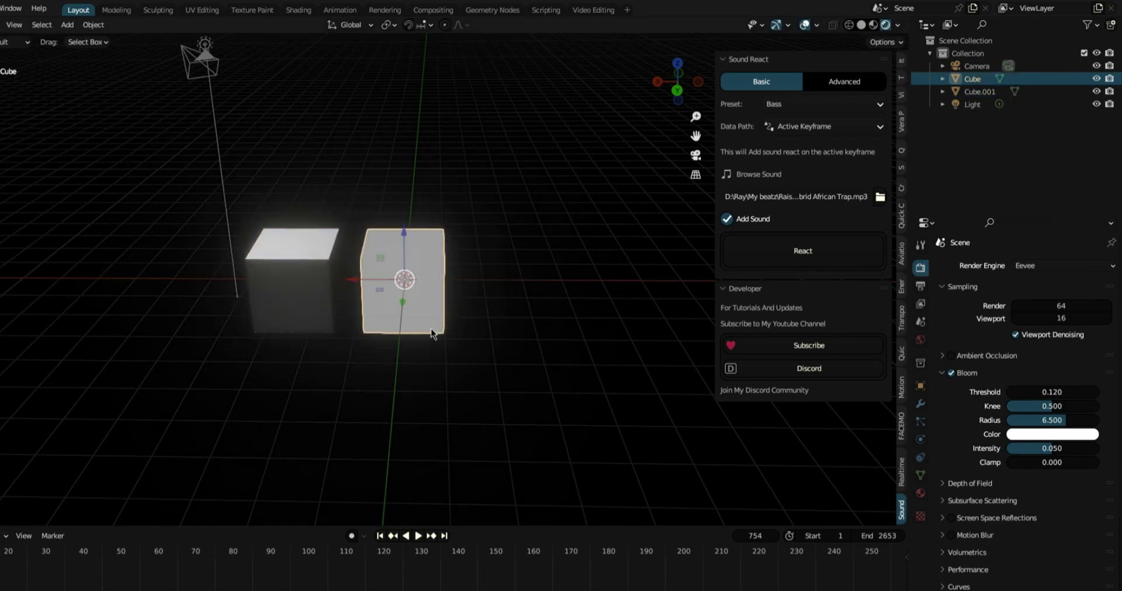
click(795, 105)
Switch the Sound React preset from Bass to High, then select the left cube, Cube.001
click(811, 110)
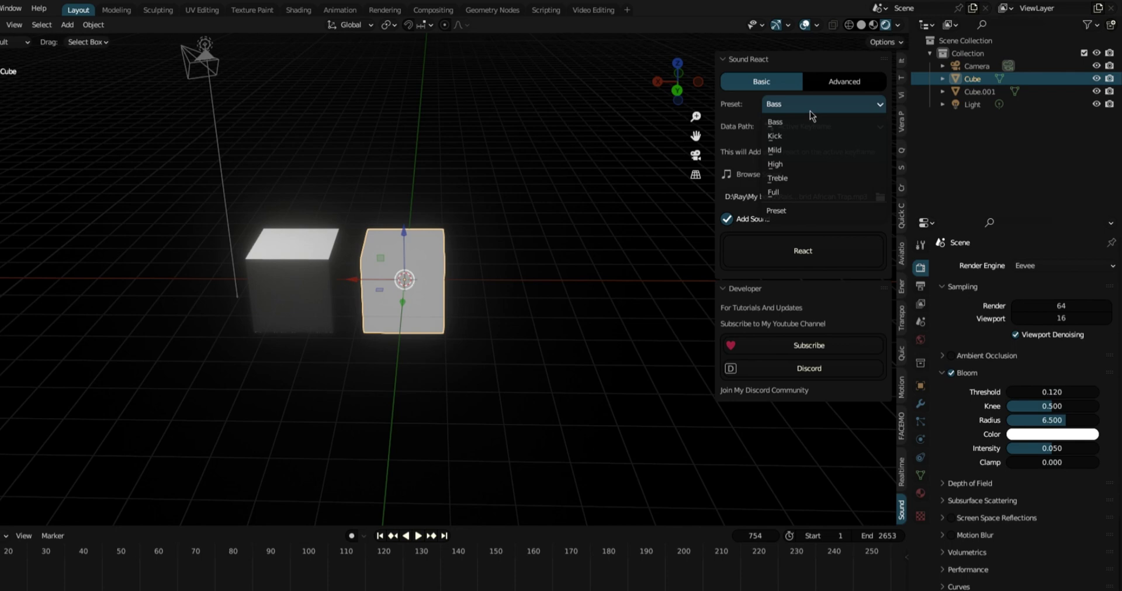
click(792, 162)
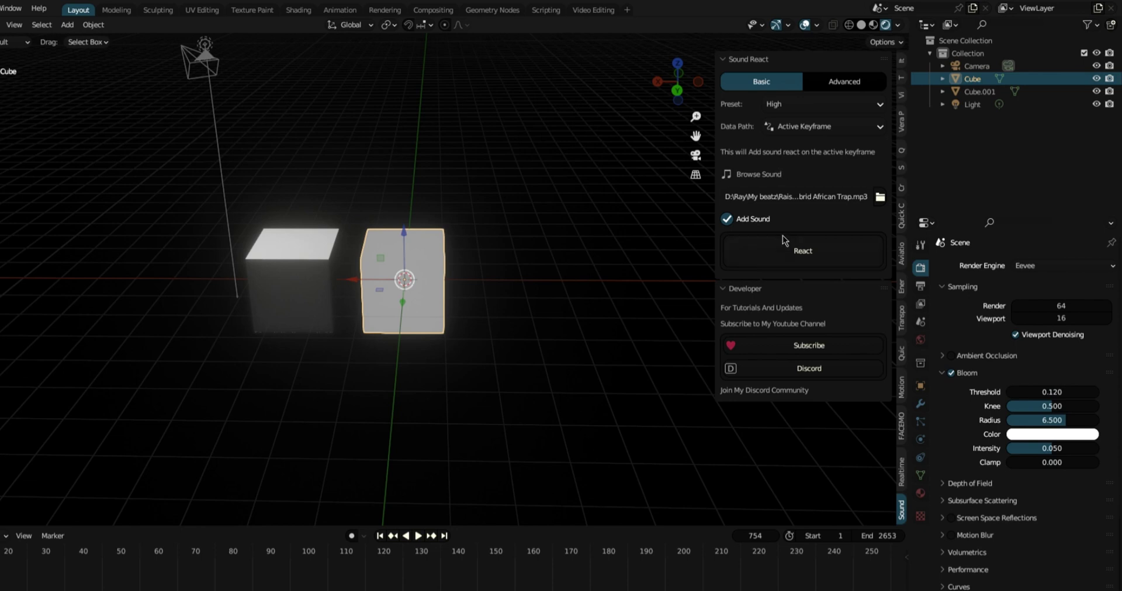
click(309, 306)
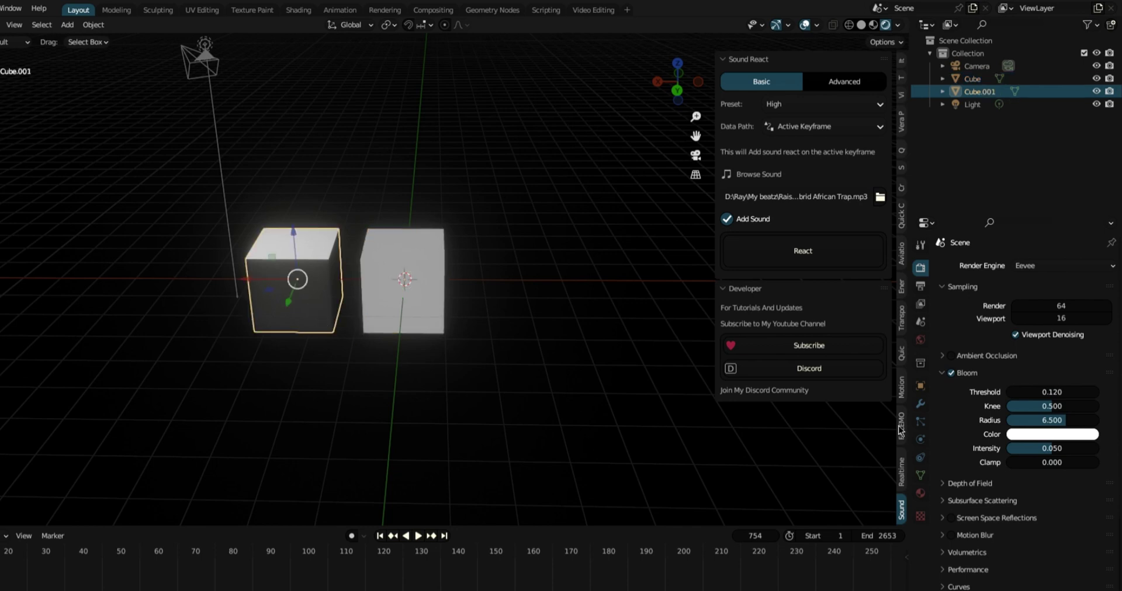
Create a new material on Cube.001 and darken its Base Color to black
click(921, 343)
click(920, 496)
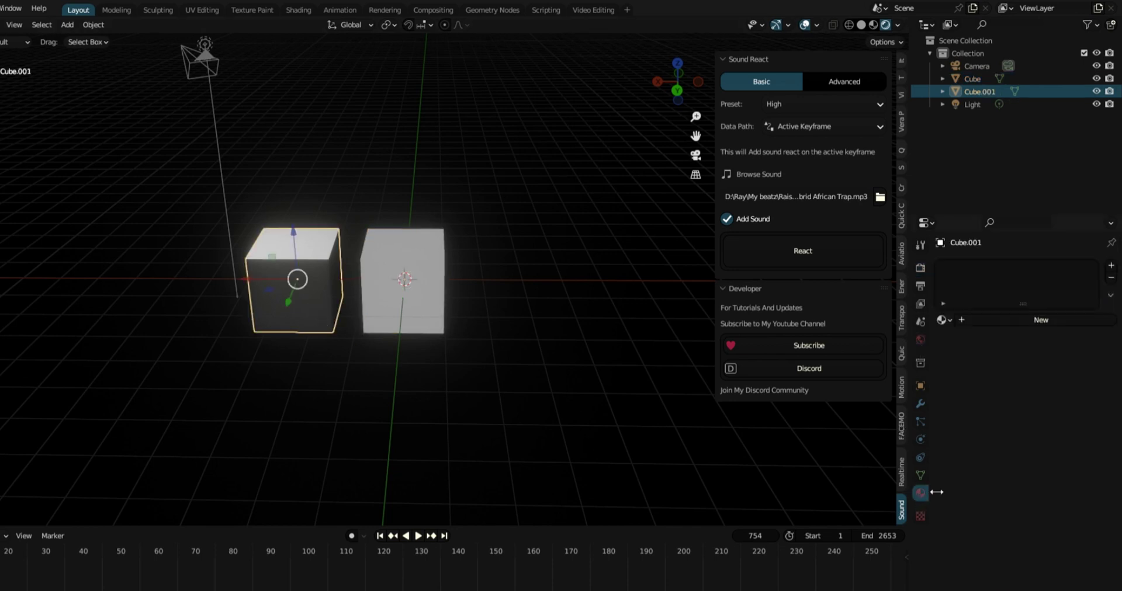
click(999, 324)
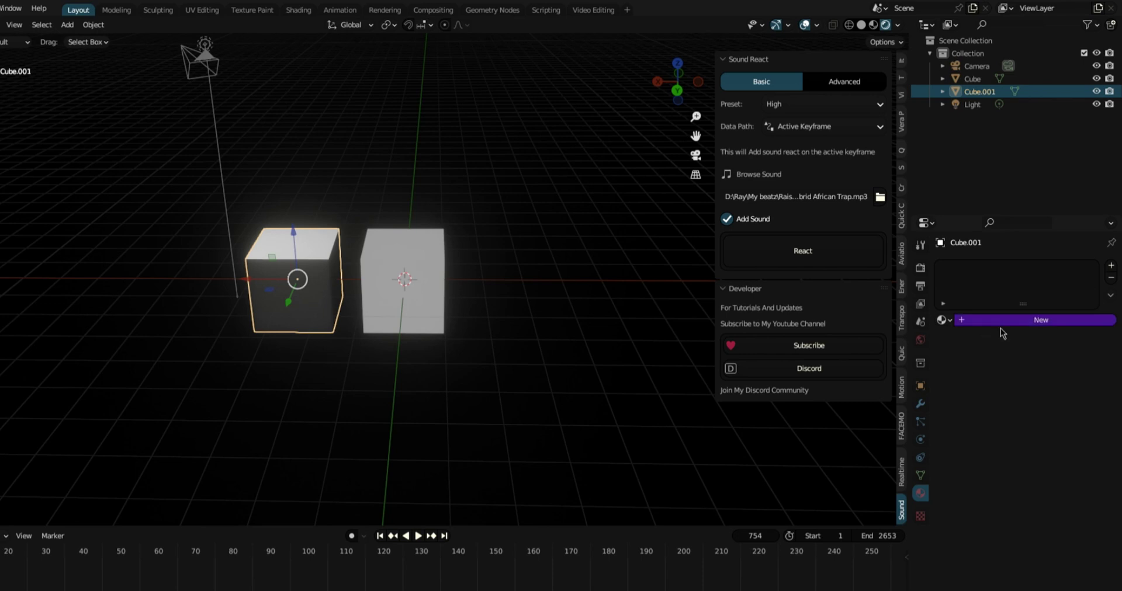
scroll(1014, 463, down, 5)
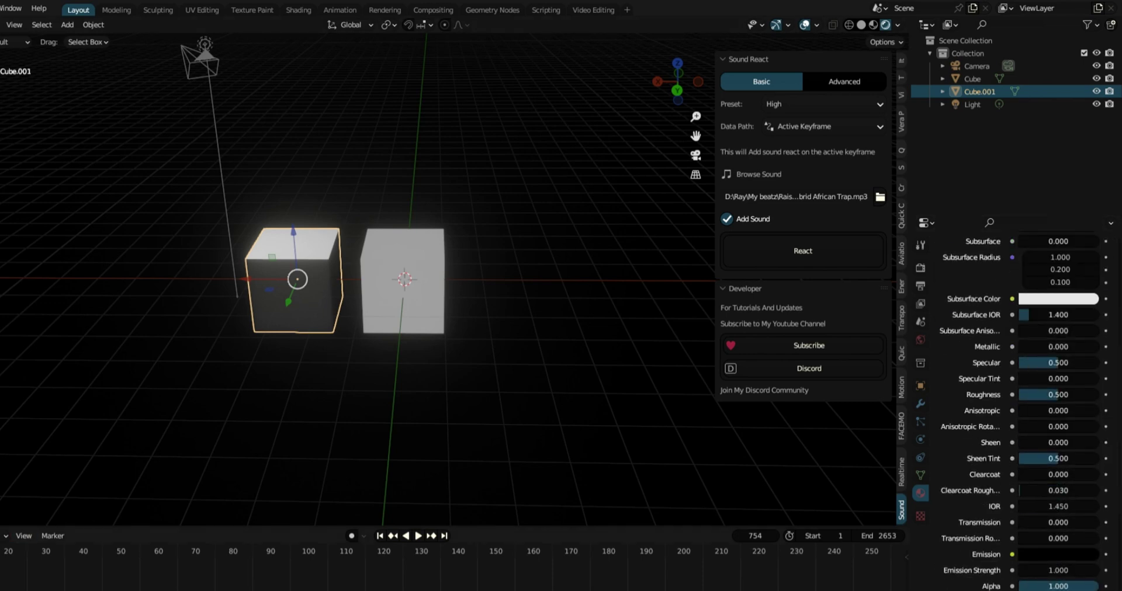
scroll(1042, 442, down, 5)
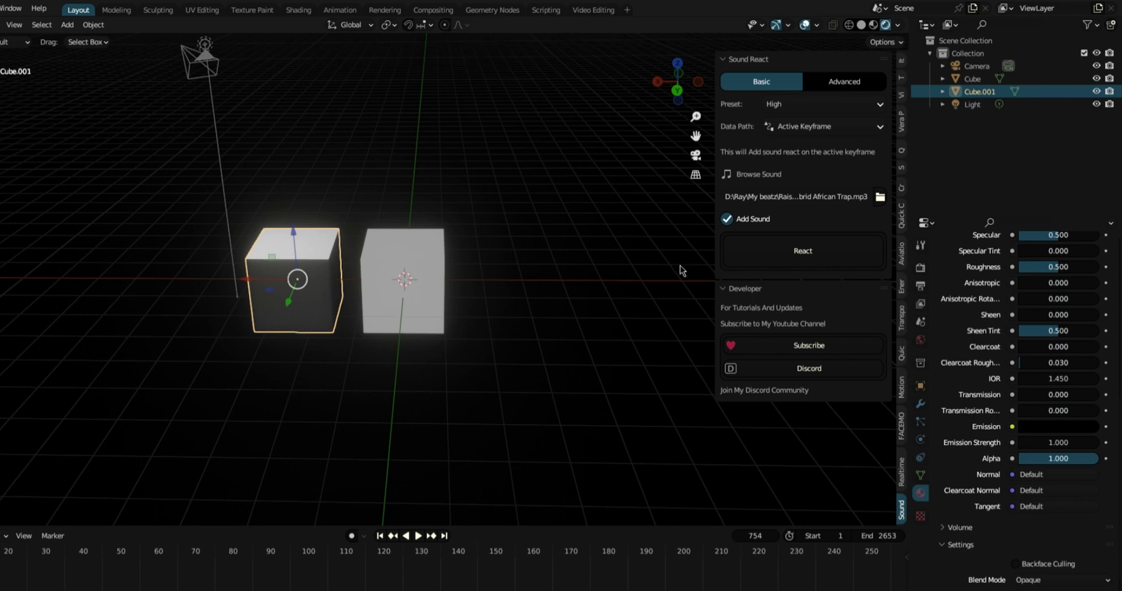
click(1054, 429)
scroll(987, 381, up, 10)
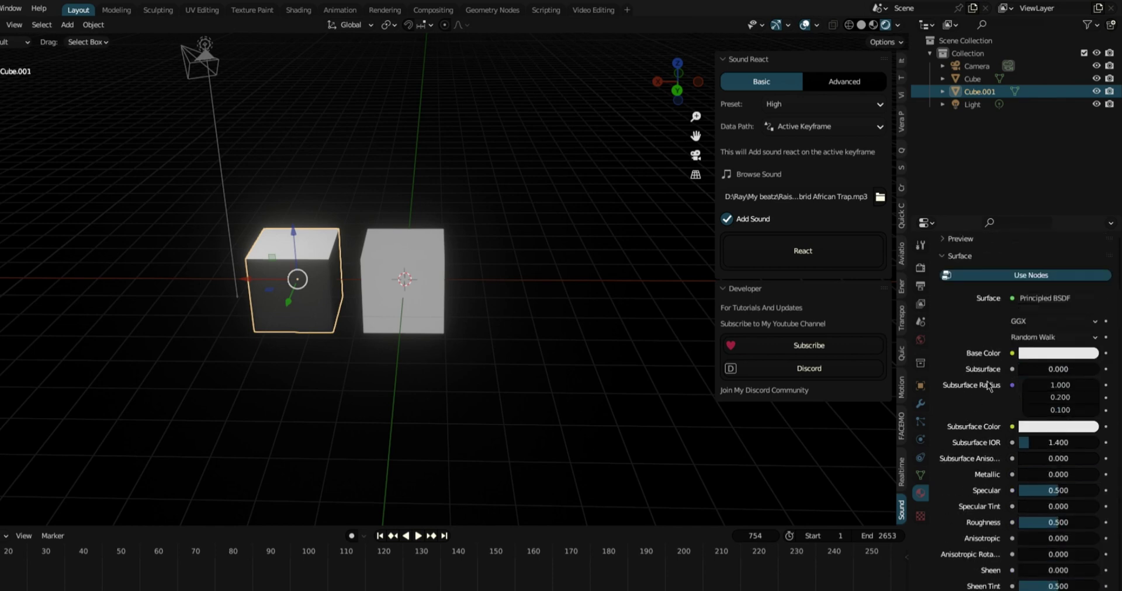
click(1049, 357)
drag(1104, 231, 1070, 268)
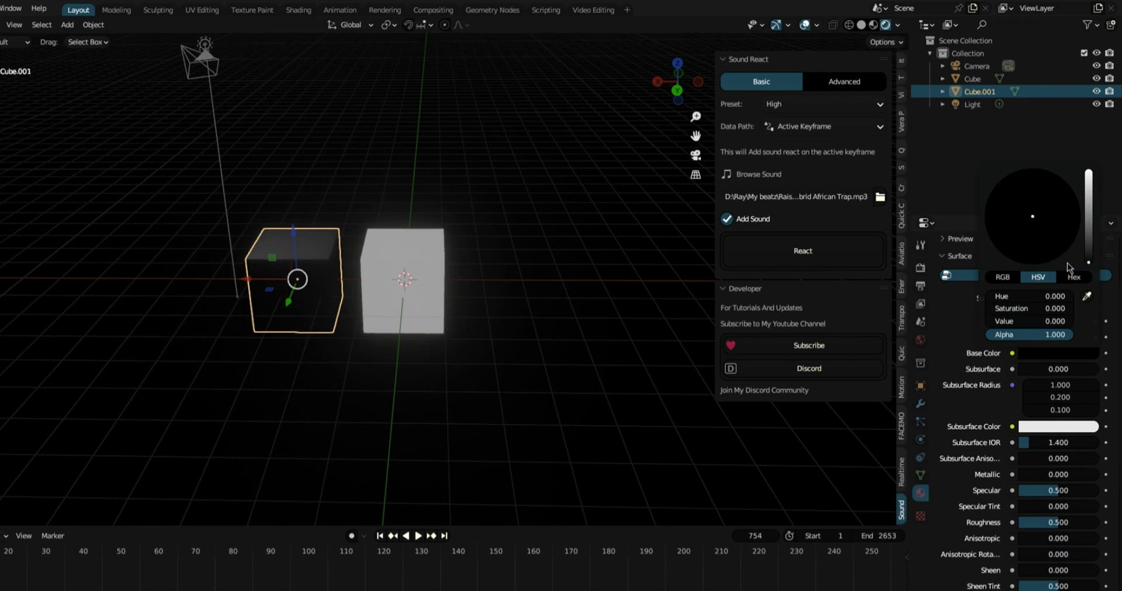
Set the emission colour to yellow, raising Emission Strength to 14.7 then lowering it to 3.2
scroll(991, 511, down, 8)
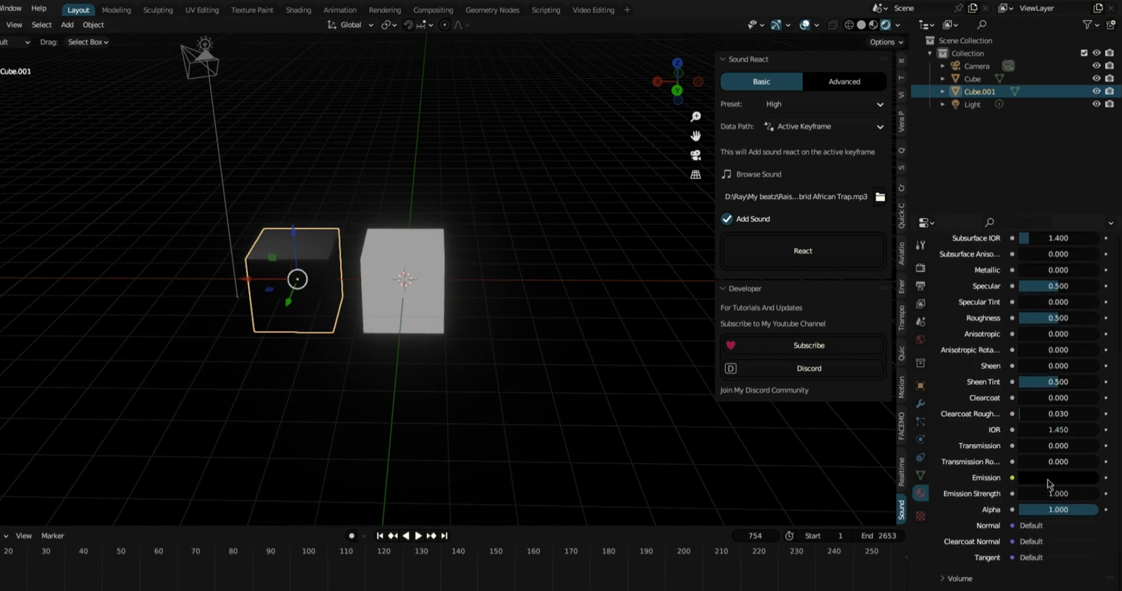
click(1052, 479)
drag(1091, 364, 1088, 299)
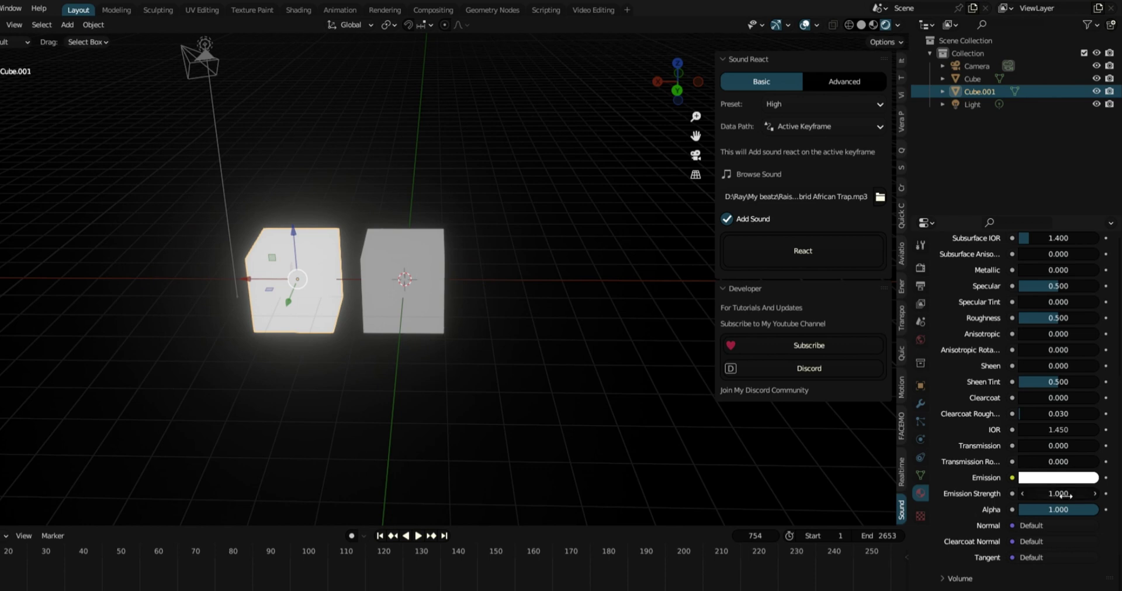
mouse_move(1061, 495)
mouse_down()
mouse_move(1078, 495)
mouse_move(1061, 495)
mouse_up()
click(1067, 478)
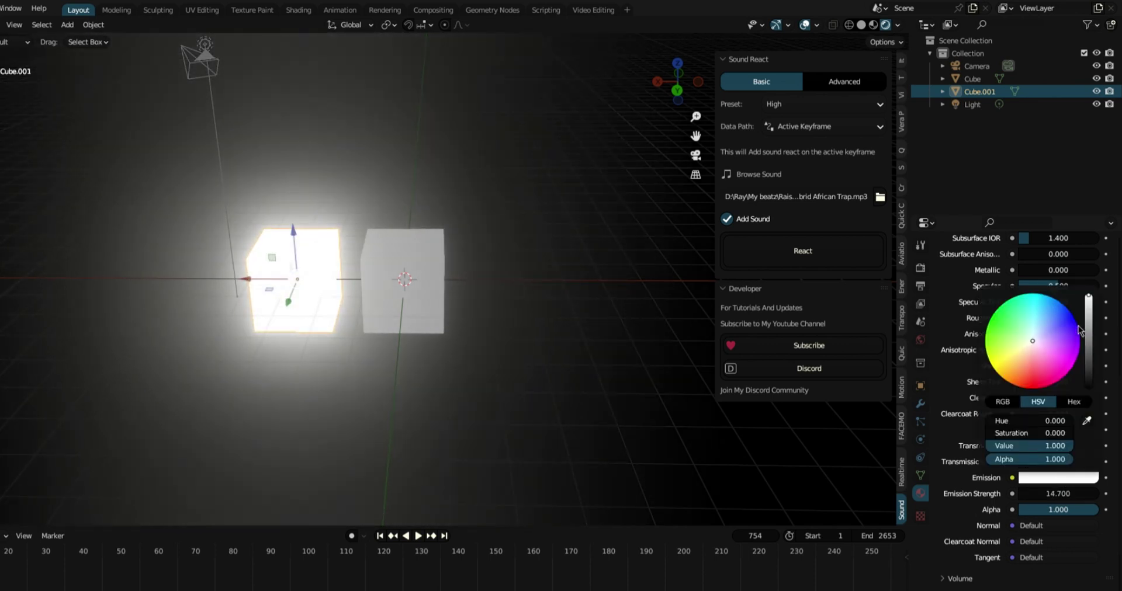
mouse_move(1078, 330)
mouse_down()
mouse_move(1059, 375)
mouse_move(993, 357)
mouse_move(1006, 359)
mouse_up()
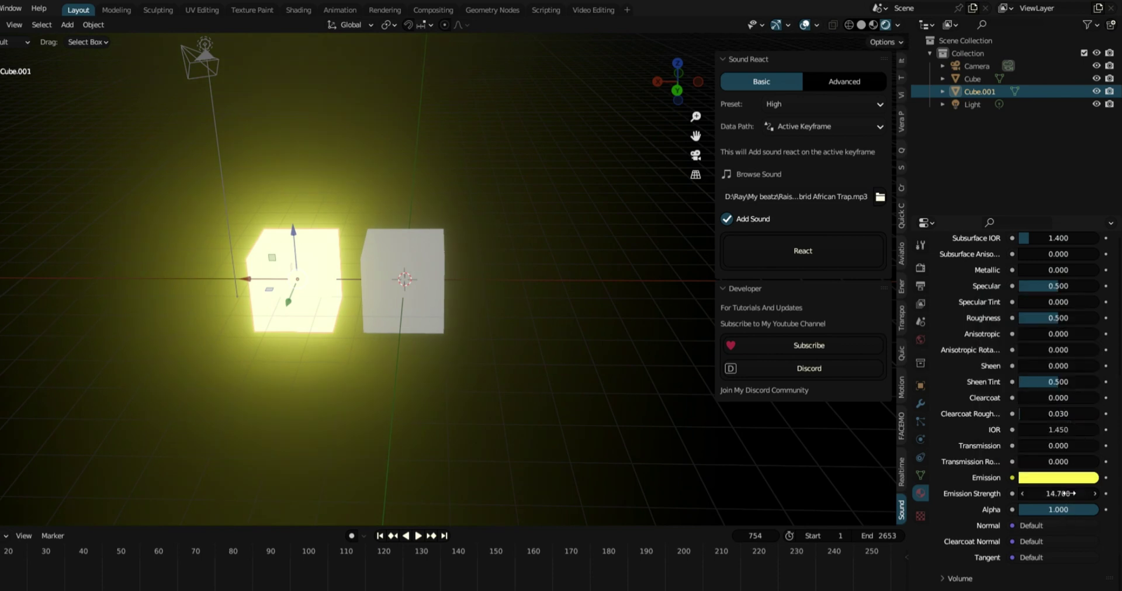
drag(1067, 494, 1017, 503)
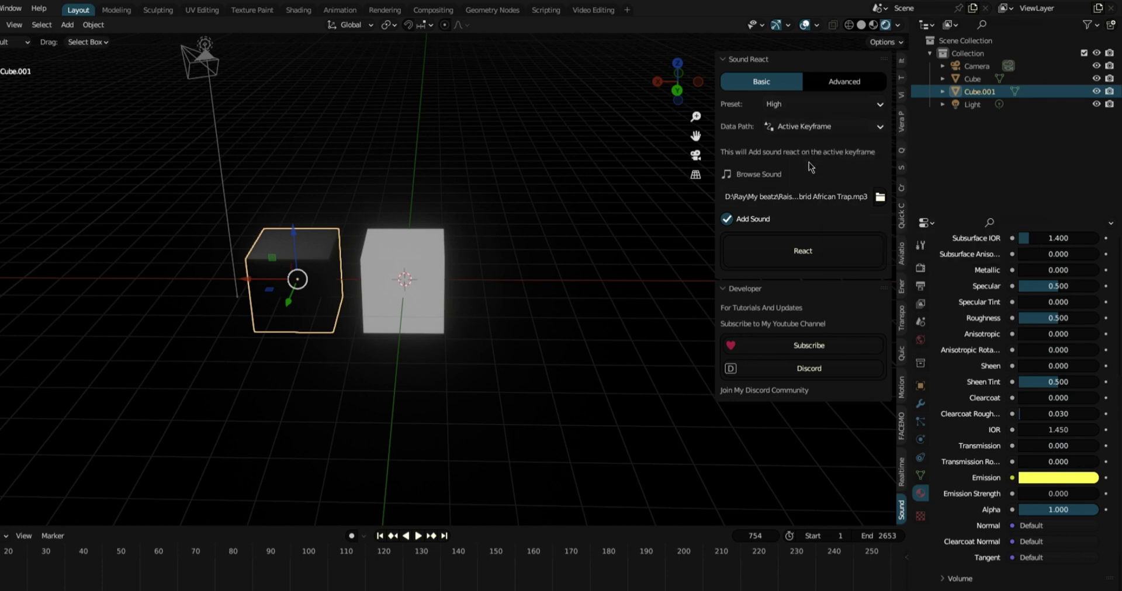
Keyframe Cube.001's Emission Strength, apply React, and play the animation to watch the yellow glow
click(789, 253)
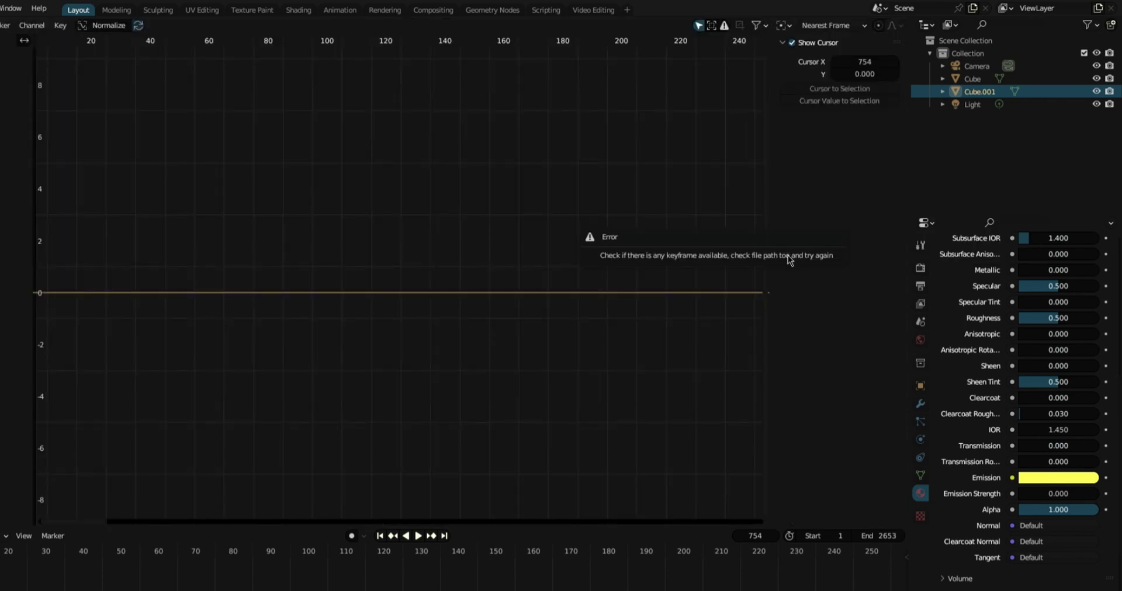
click(11, 7)
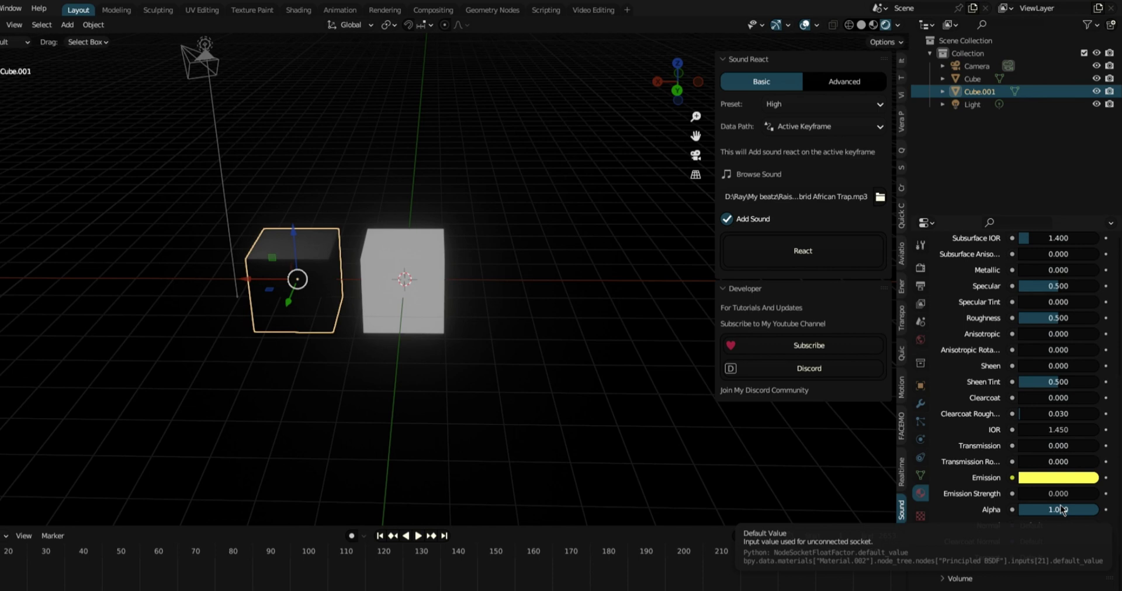
right_click(1060, 505)
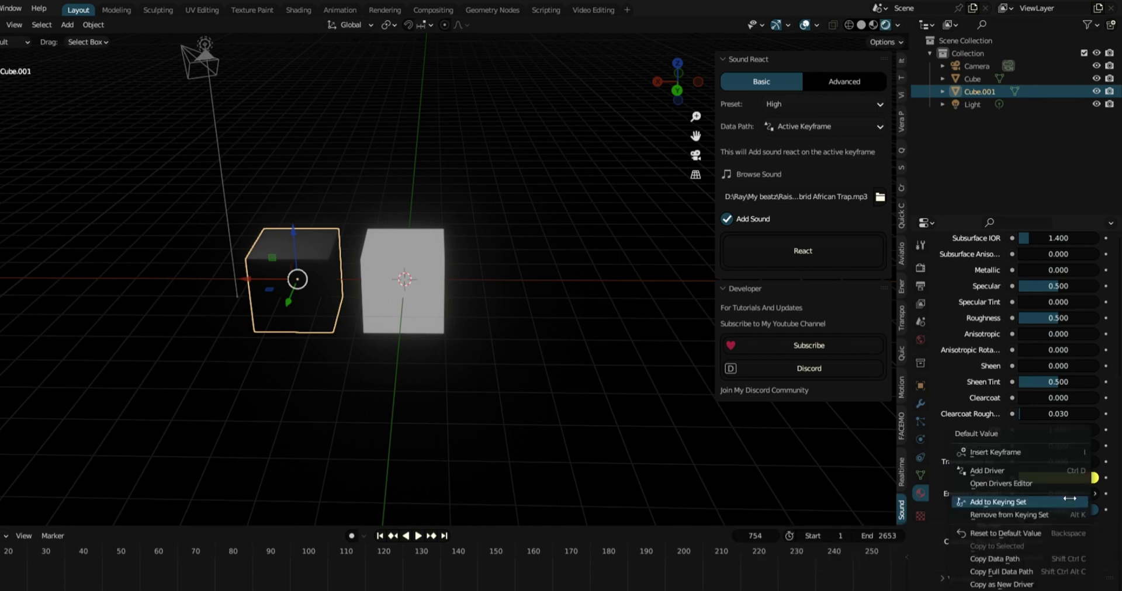
click(1035, 471)
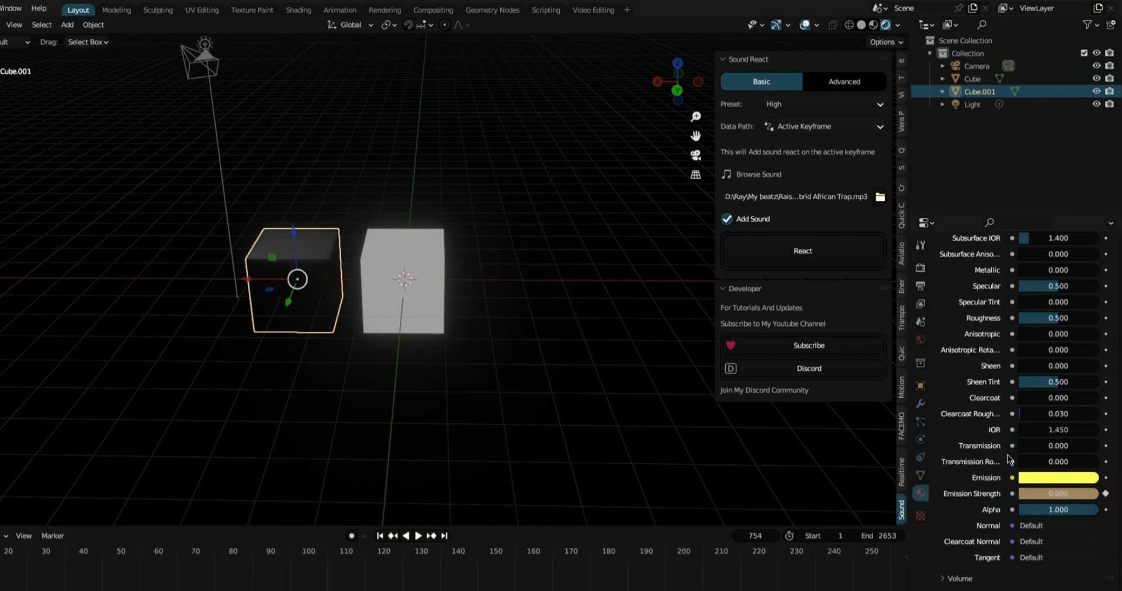
click(806, 261)
click(419, 536)
click(442, 430)
scroll(422, 340, up, 3)
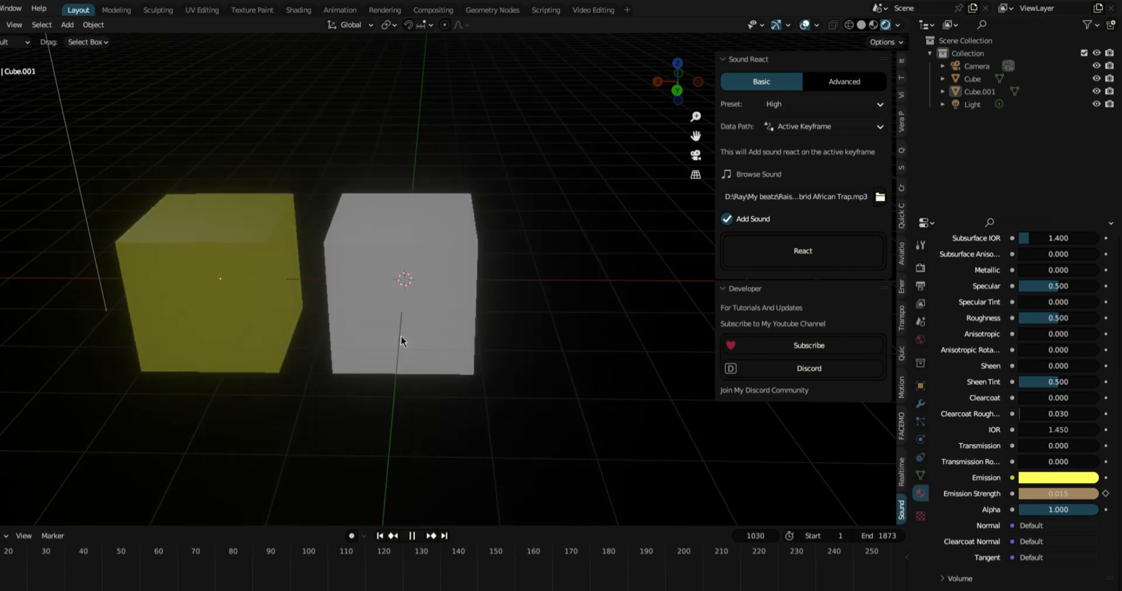
Orbit around the cubes, pause playback, and look at Sound React's Advanced then Basic settings
scroll(491, 325, up, 2)
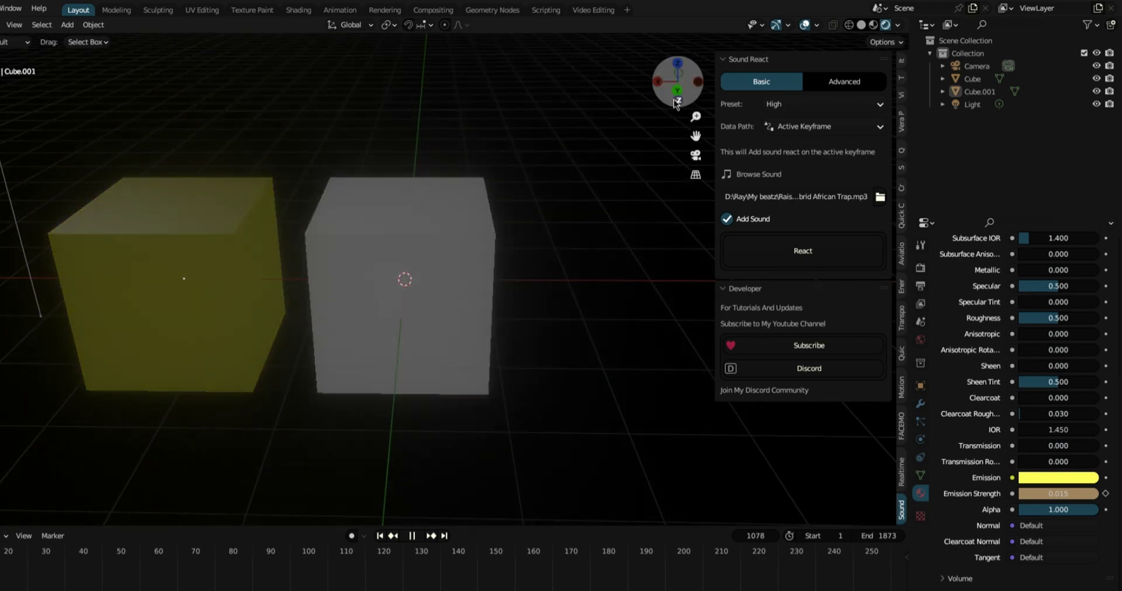
drag(676, 104, 685, 161)
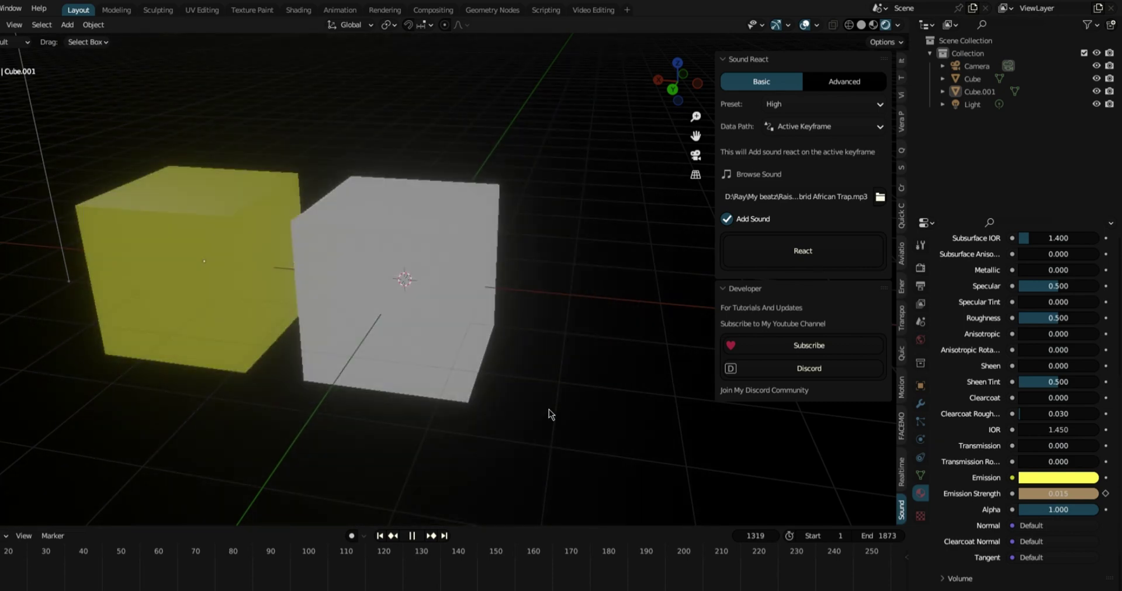
middle_drag(550, 414, 411, 541)
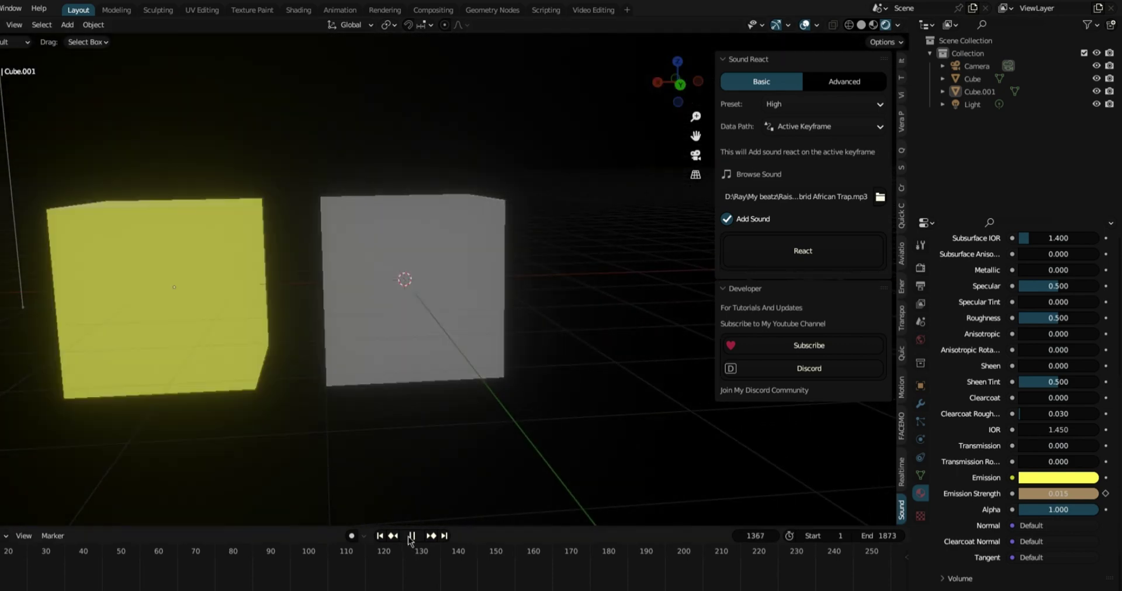
click(411, 536)
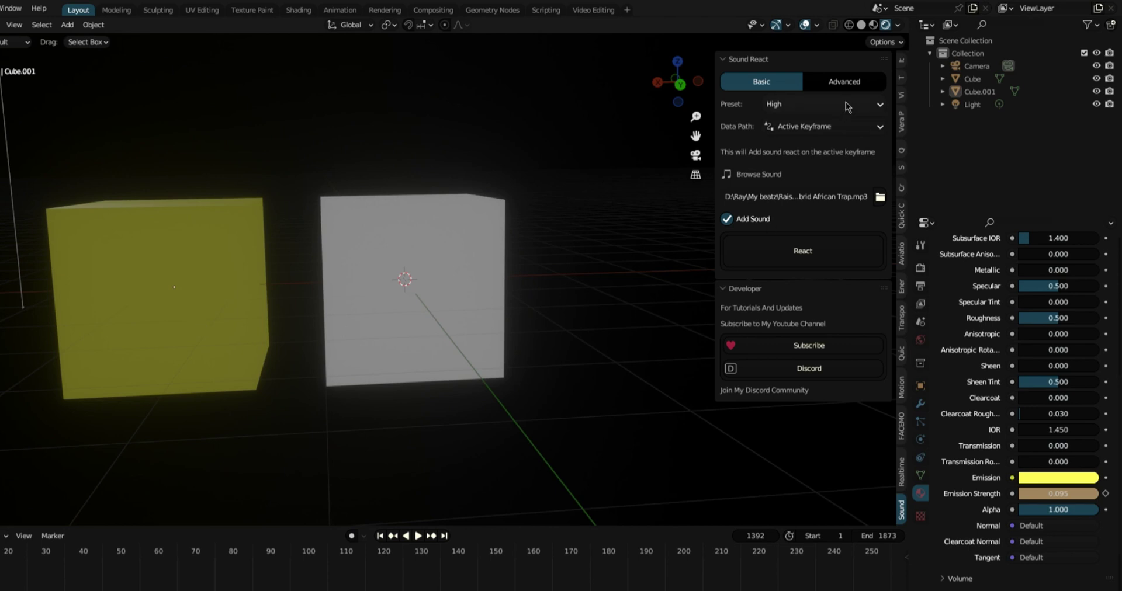
click(854, 86)
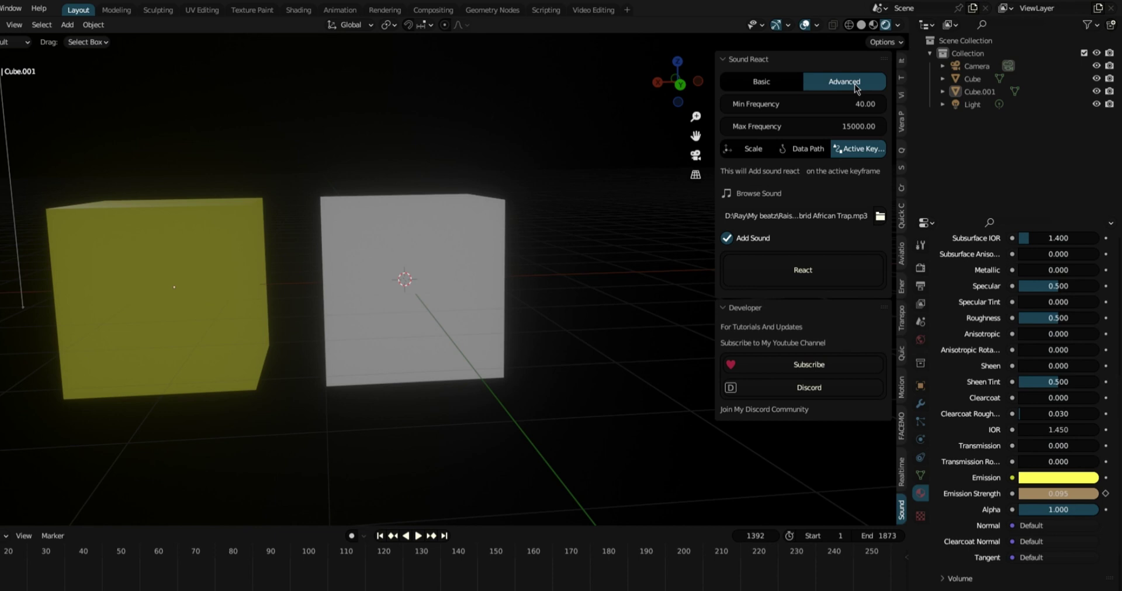
click(777, 90)
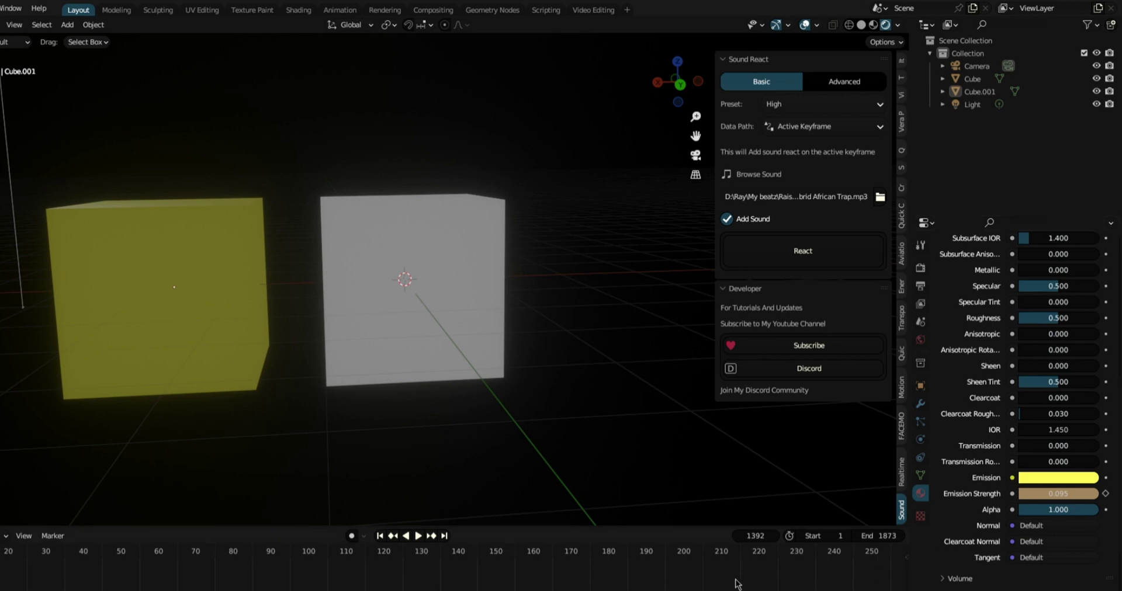
Resume playback to watch the pulse from other angles, then pause and rewind to frame 0
click(418, 536)
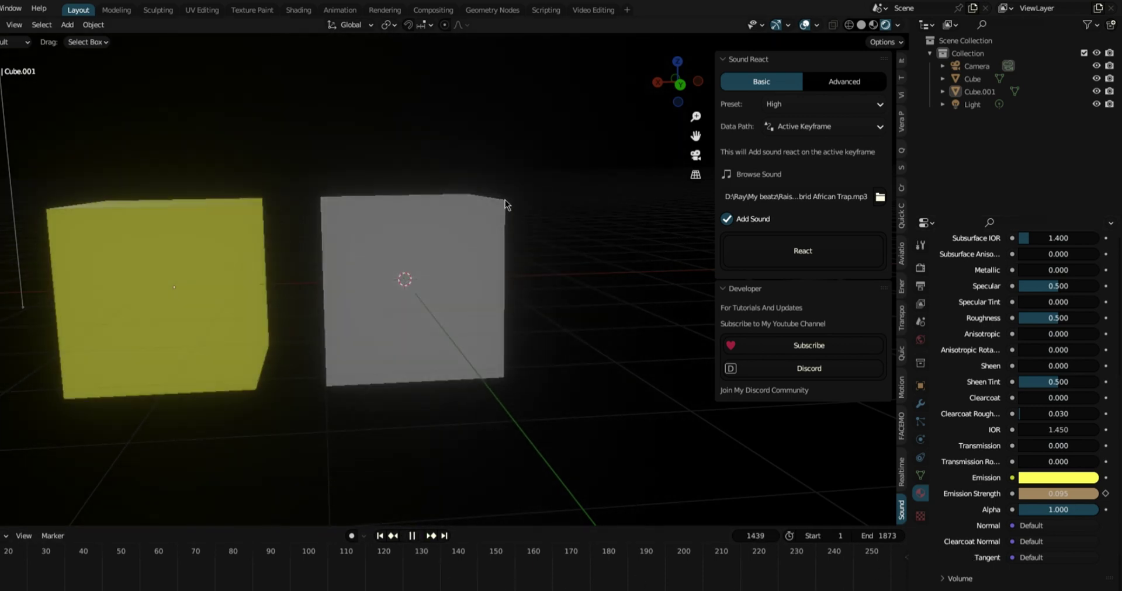
drag(678, 82, 830, 83)
scroll(488, 224, down, 4)
drag(678, 82, 683, 102)
click(411, 535)
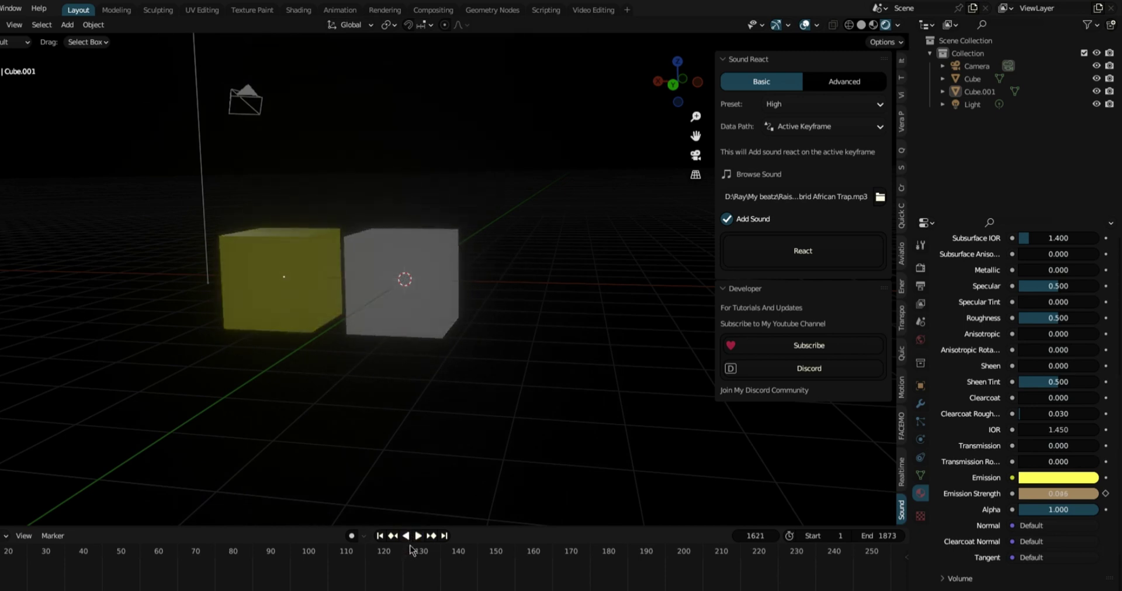
drag(390, 555, 3, 556)
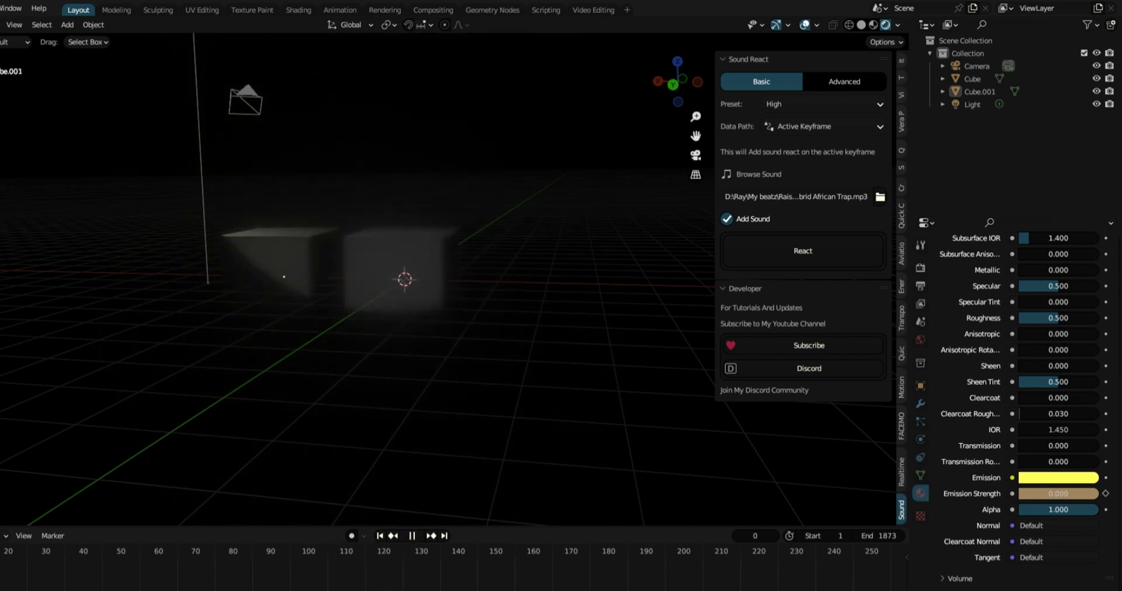
Keep the High preset, switch Data Path to 'Data Path', and select the right-hand Cube
click(805, 104)
click(836, 126)
click(818, 156)
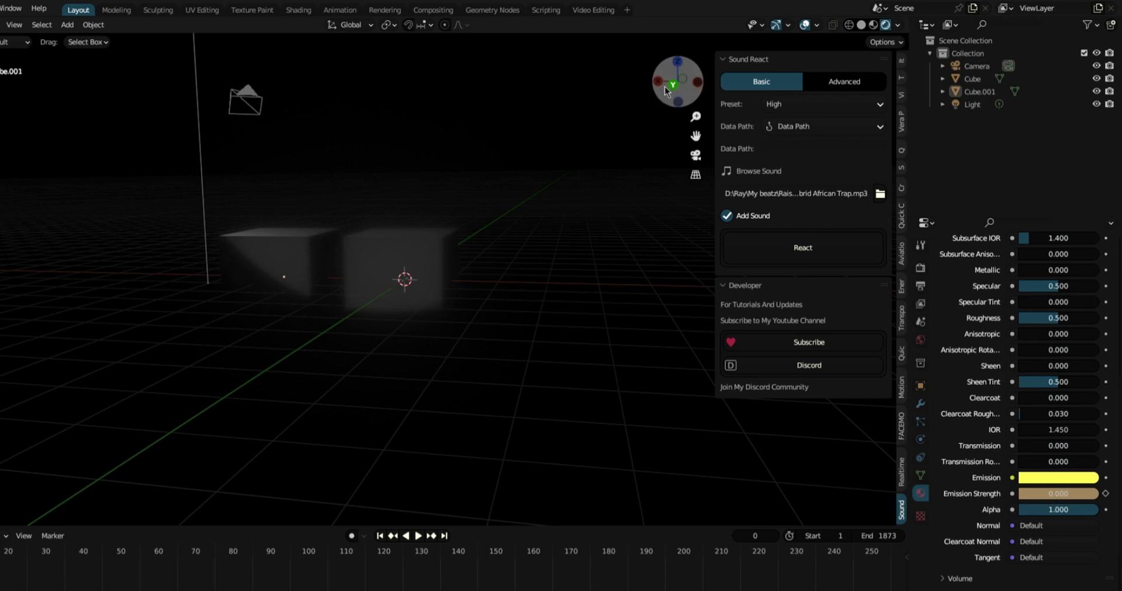
drag(678, 82, 536, 141)
click(427, 236)
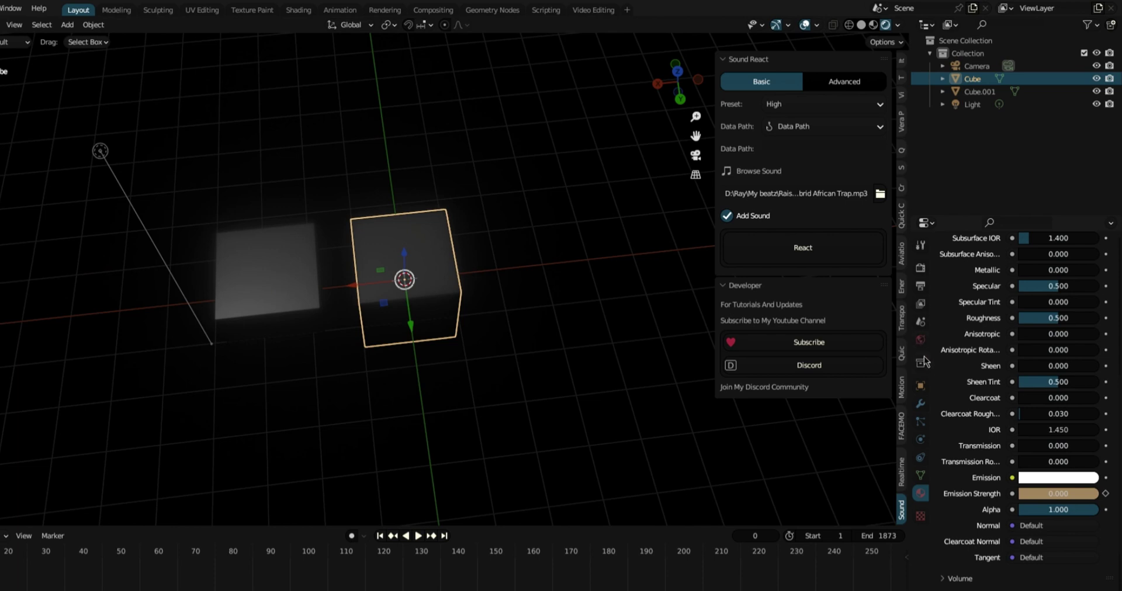
Nudge Cube's Z location to -0.16 m and paste its Location data path into Sound React
click(921, 387)
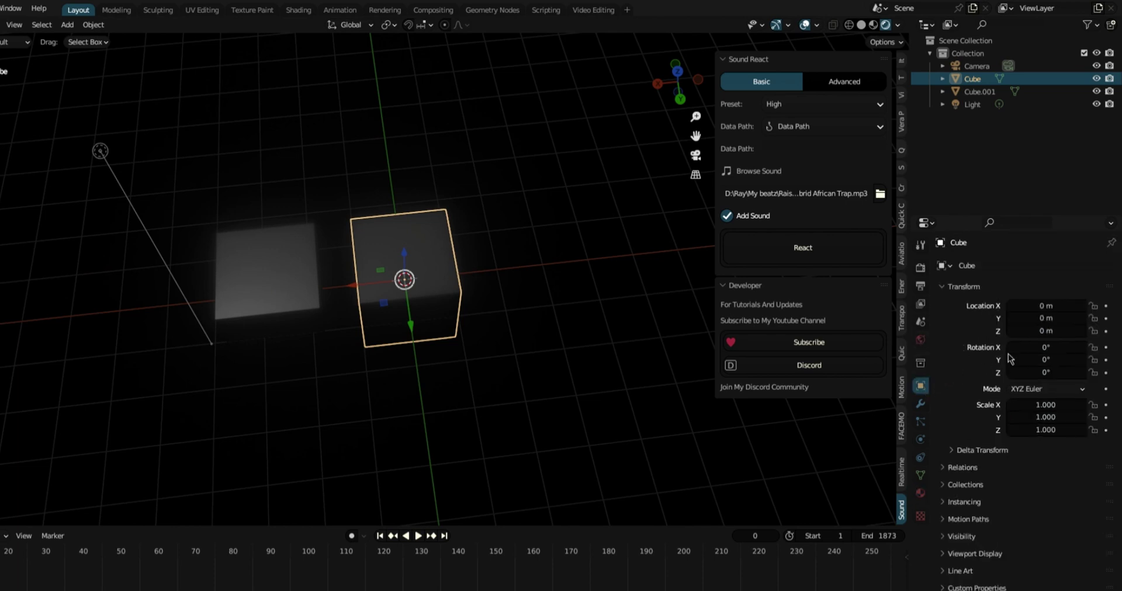
mouse_move(1052, 333)
mouse_down()
mouse_move(1011, 333)
mouse_move(1056, 334)
mouse_up()
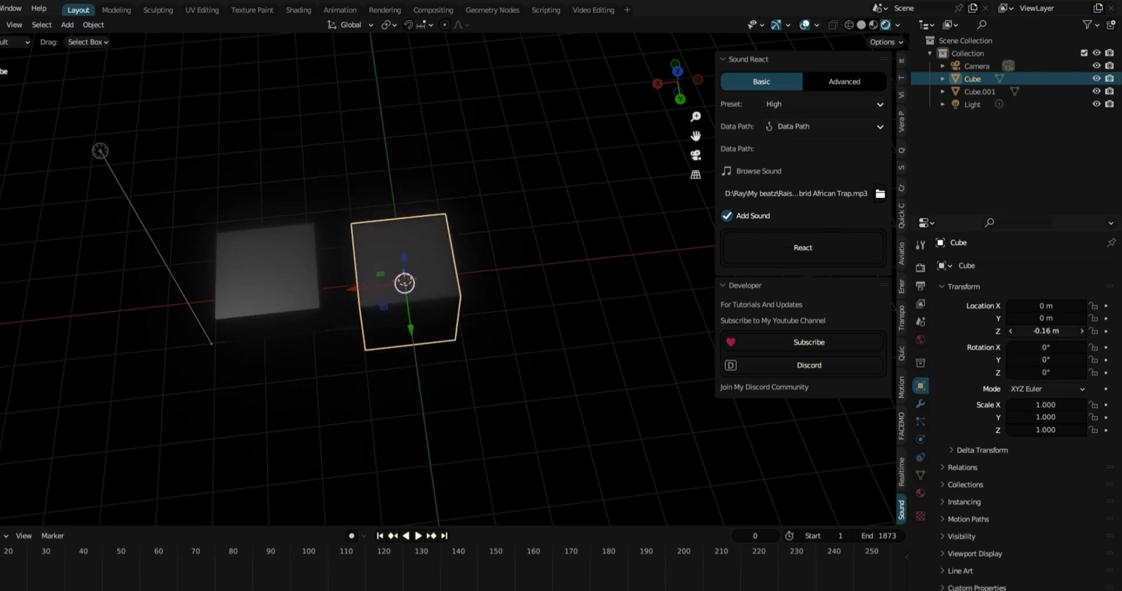
right_click(1055, 334)
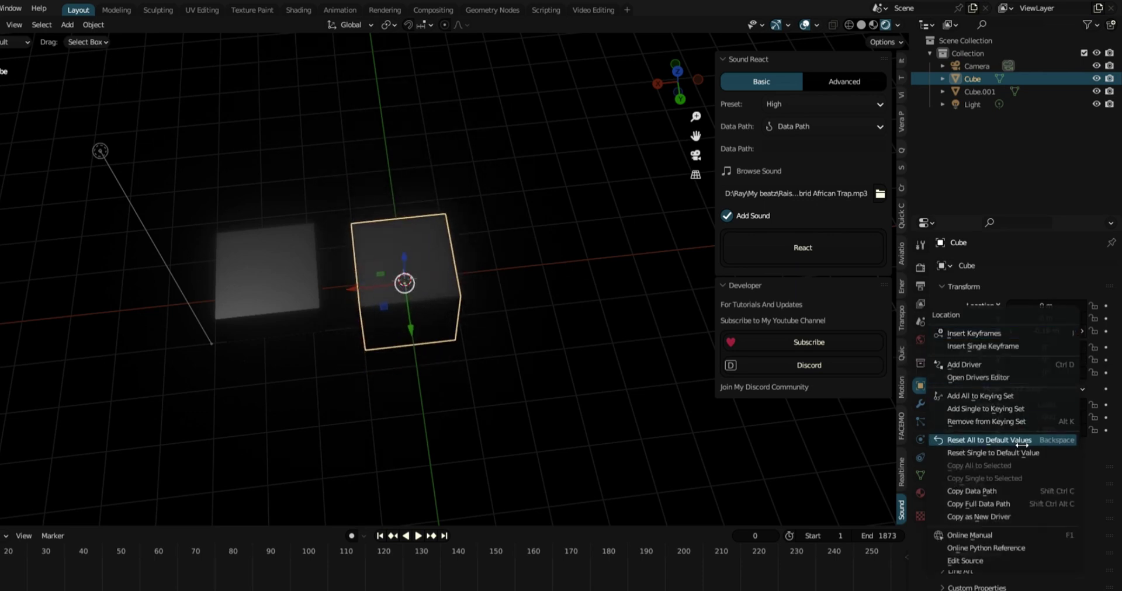
click(1000, 490)
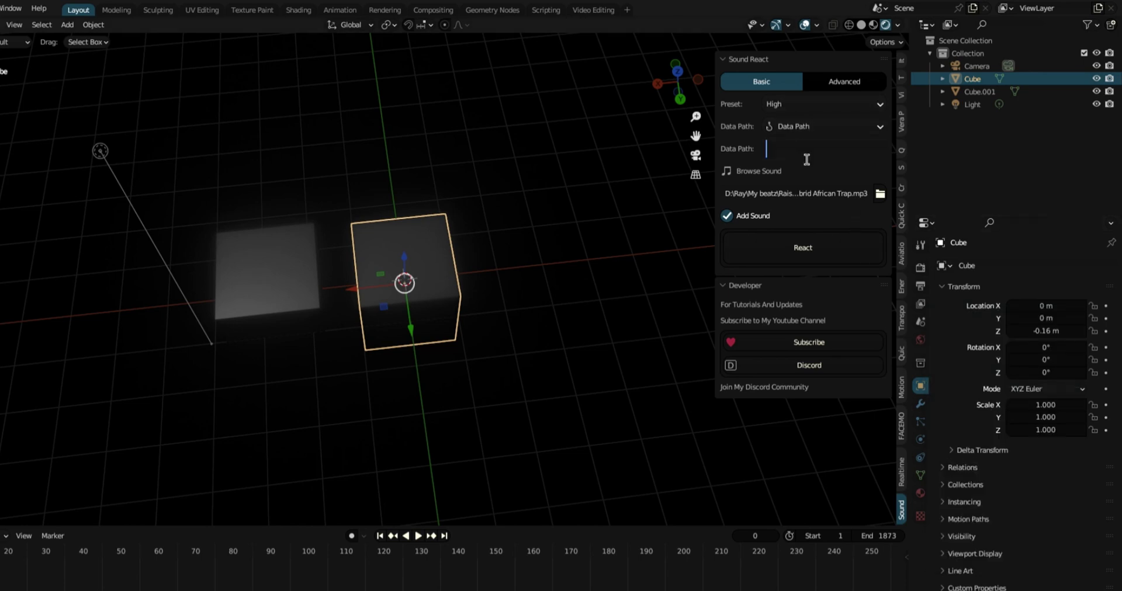
text(location)
key(Return)
Apply a Mild-preset sound reaction to Cube's location
mouse_move(678, 82)
mouse_down()
mouse_move(679, 97)
mouse_move(678, 69)
mouse_up()
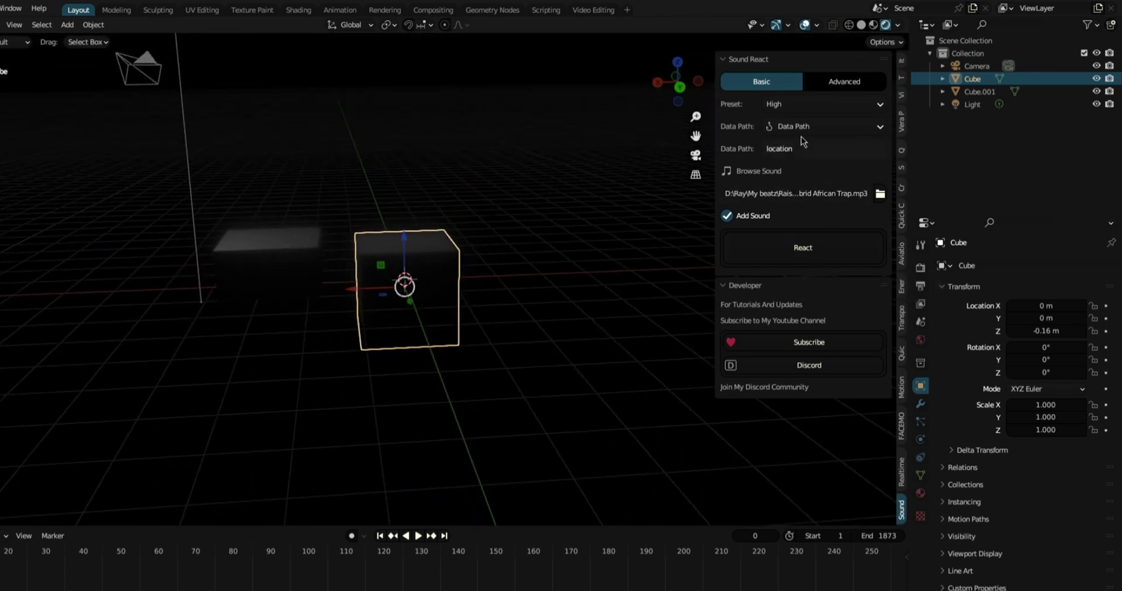
click(797, 104)
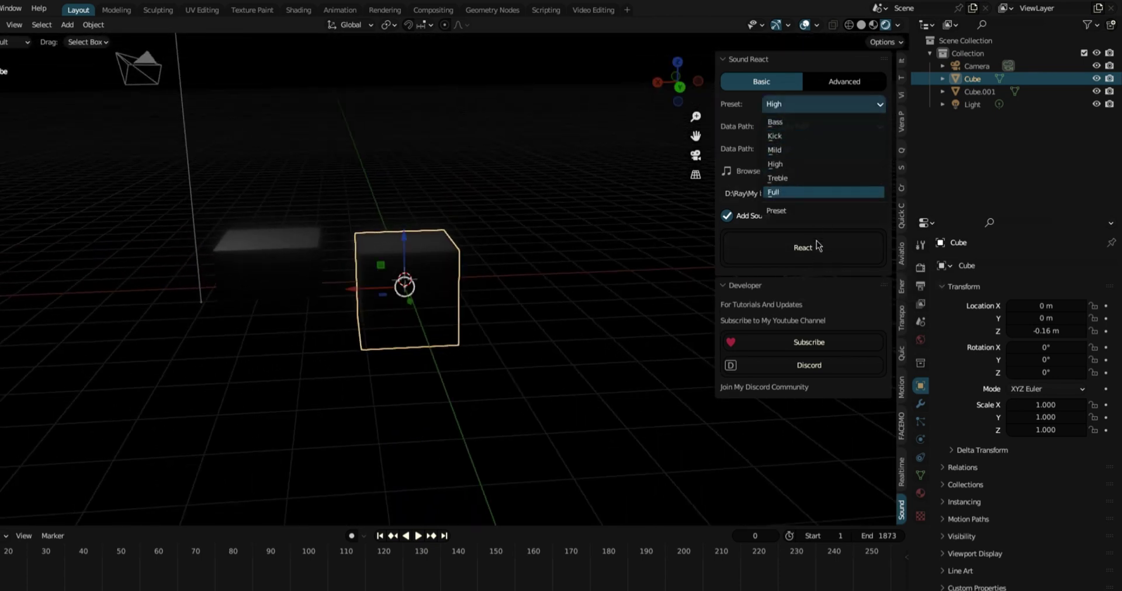
click(783, 148)
click(814, 254)
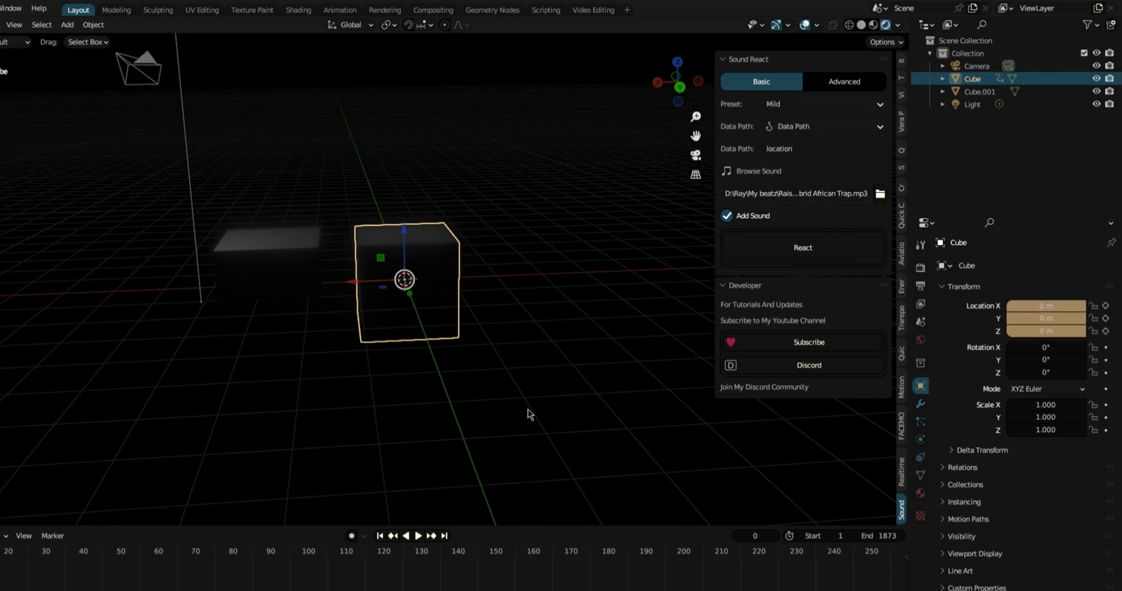
Play the animation with the cube deselected and orbit the view back into perspective
click(418, 536)
click(537, 215)
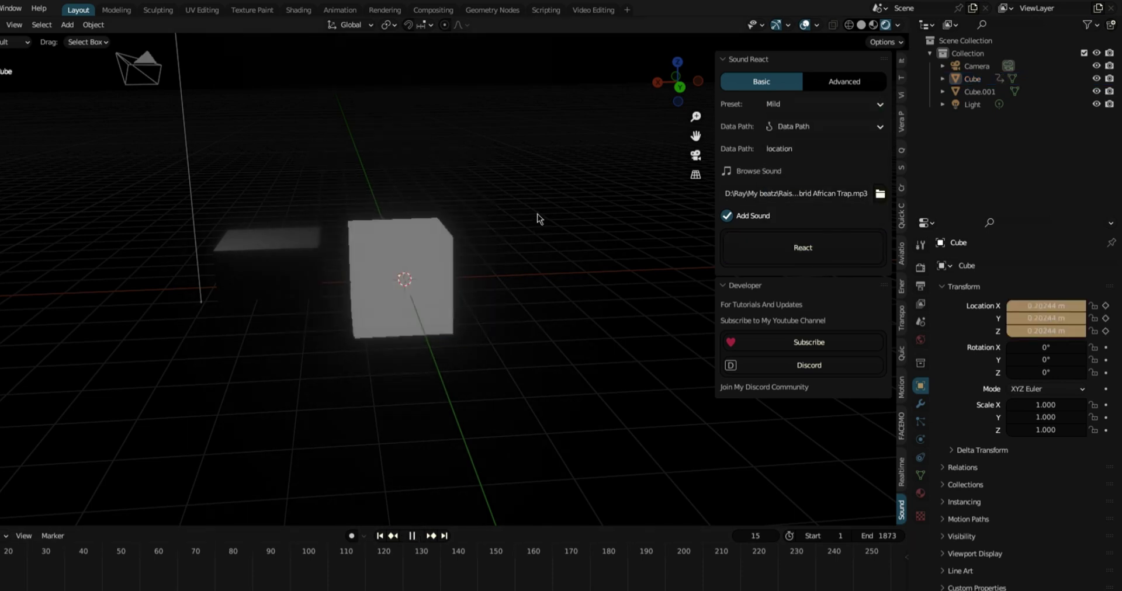
click(678, 87)
drag(678, 86, 673, 130)
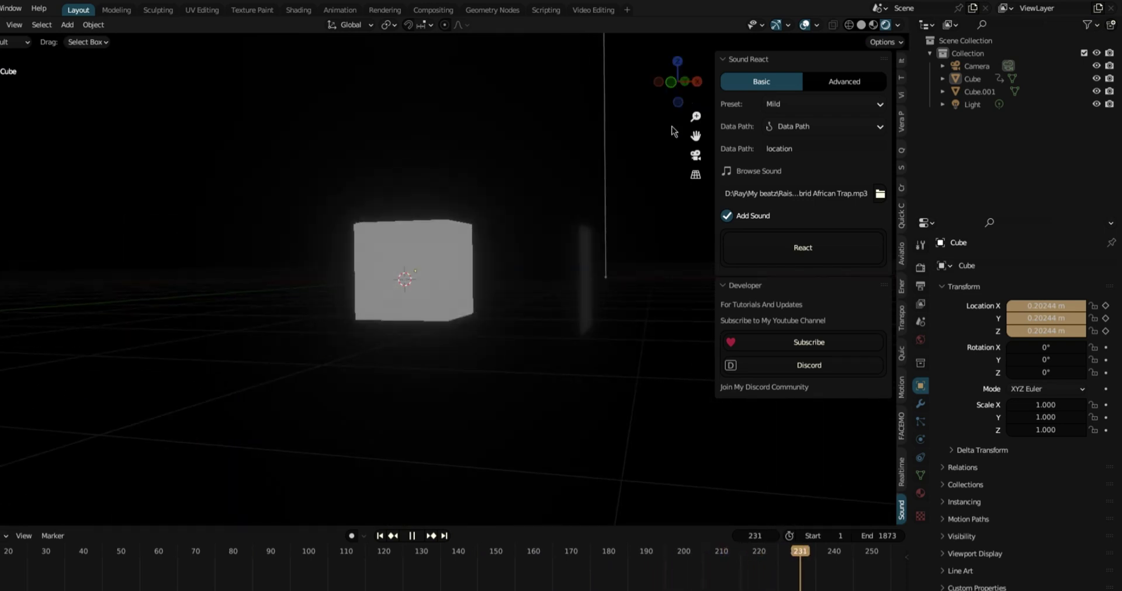
Re-confirm the unchanged location data path during playback and orbit to bring the camera into view
click(805, 152)
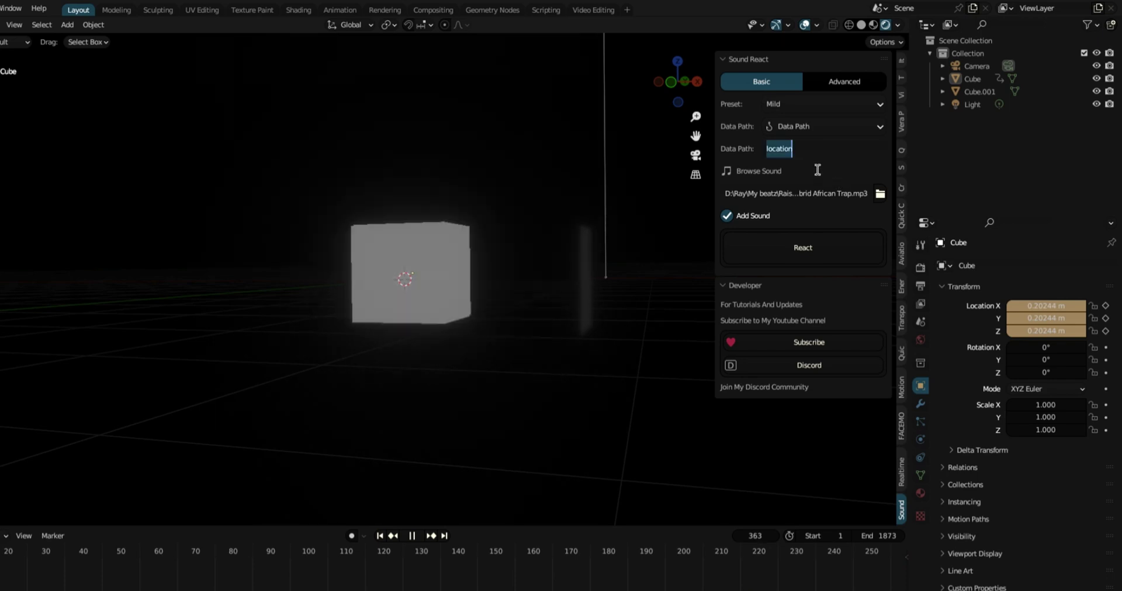
key(End)
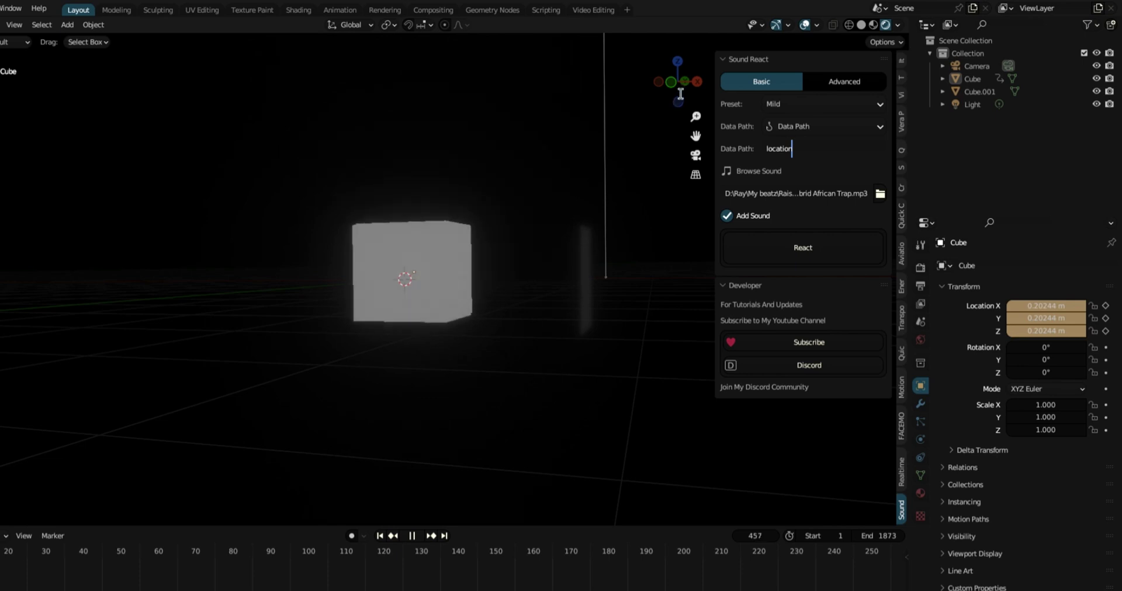
key(Return)
drag(671, 76, 651, 97)
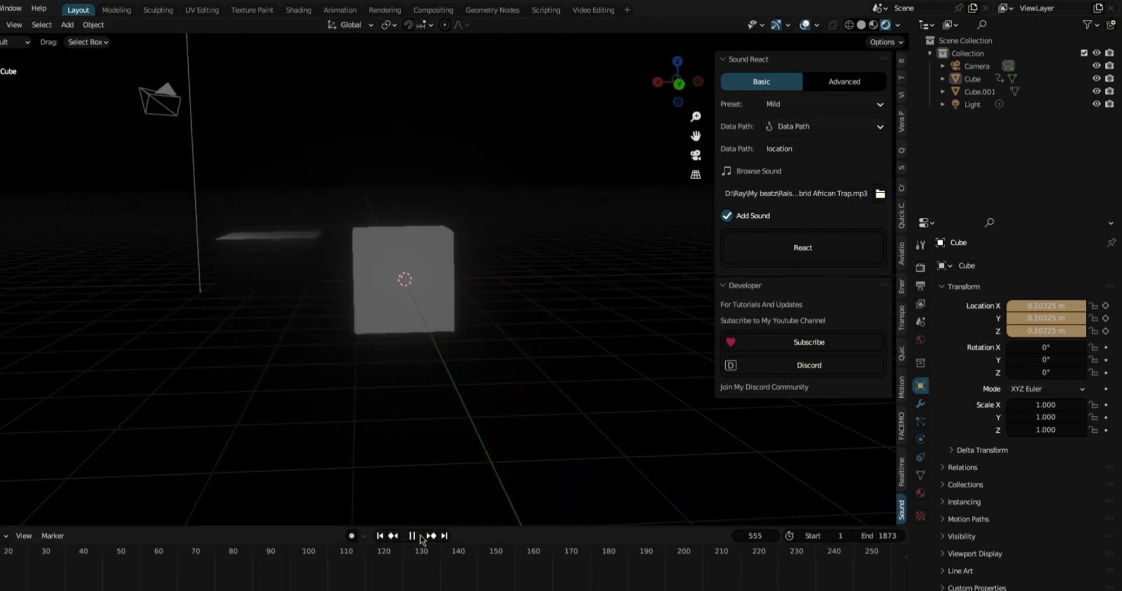